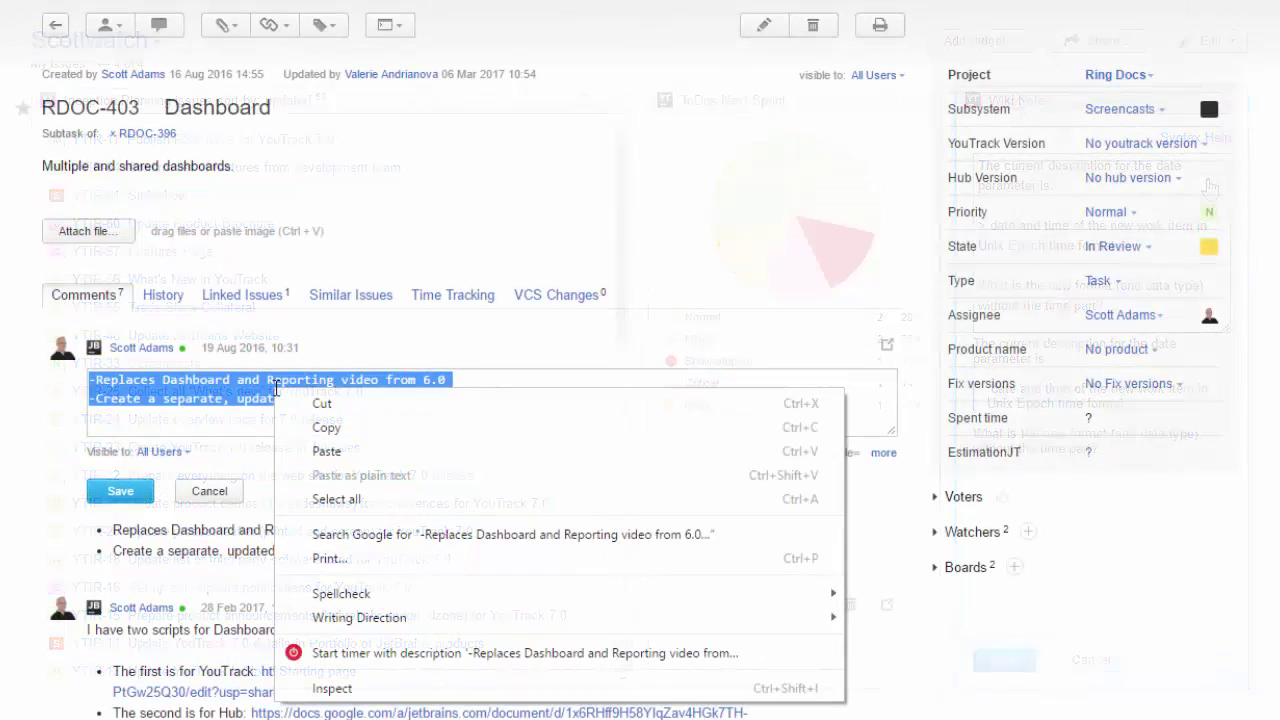
Step: Paste the two copied comment lines into the Wiki Notes widget and apply the edit
left_click(328, 430)
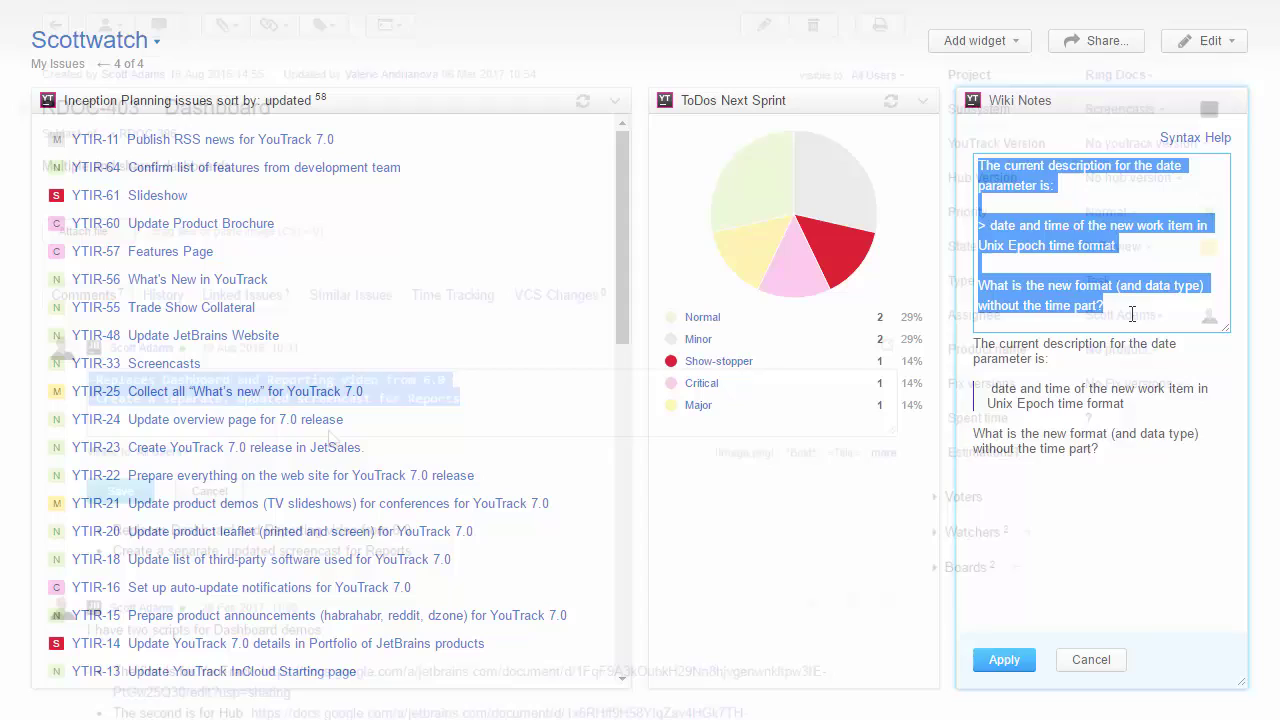
key("ctrl+v")
left_click(1004, 660)
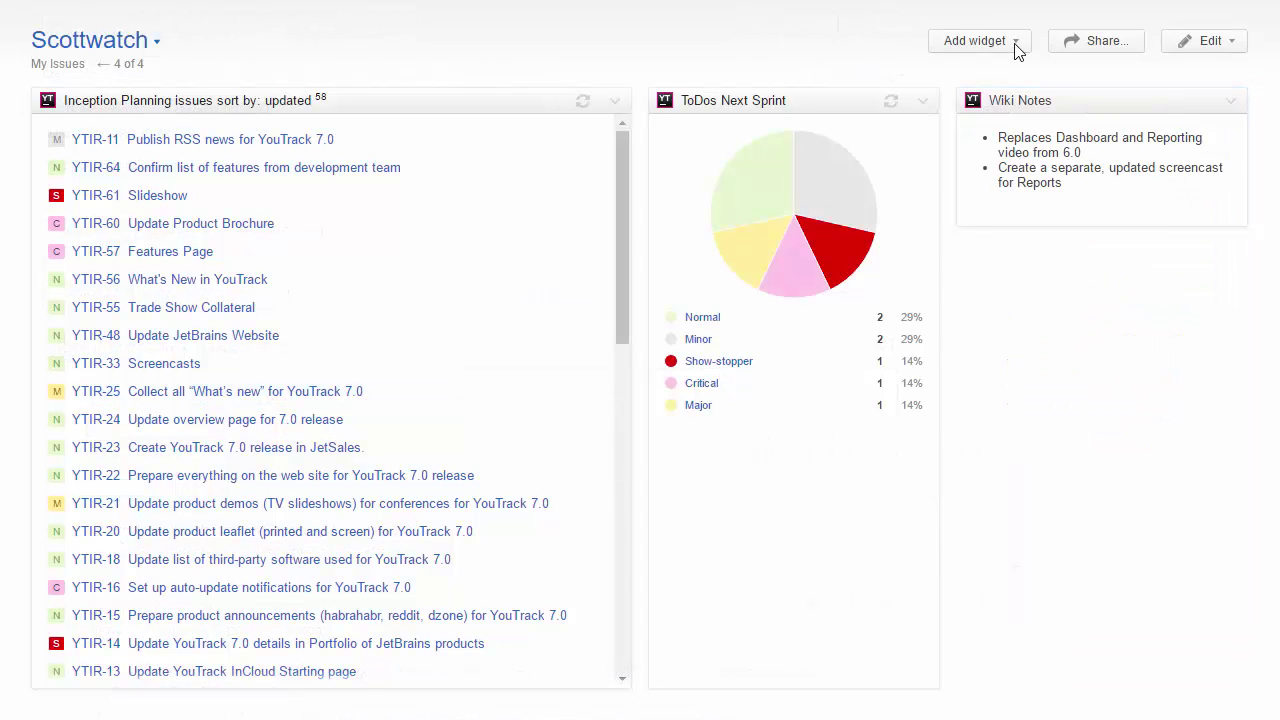
Step: Add a Markdown Notes widget containing the pasted 20 Feb – 3 Mar task list
left_click(980, 40)
left_click(1022, 118)
key("ctrl+v")
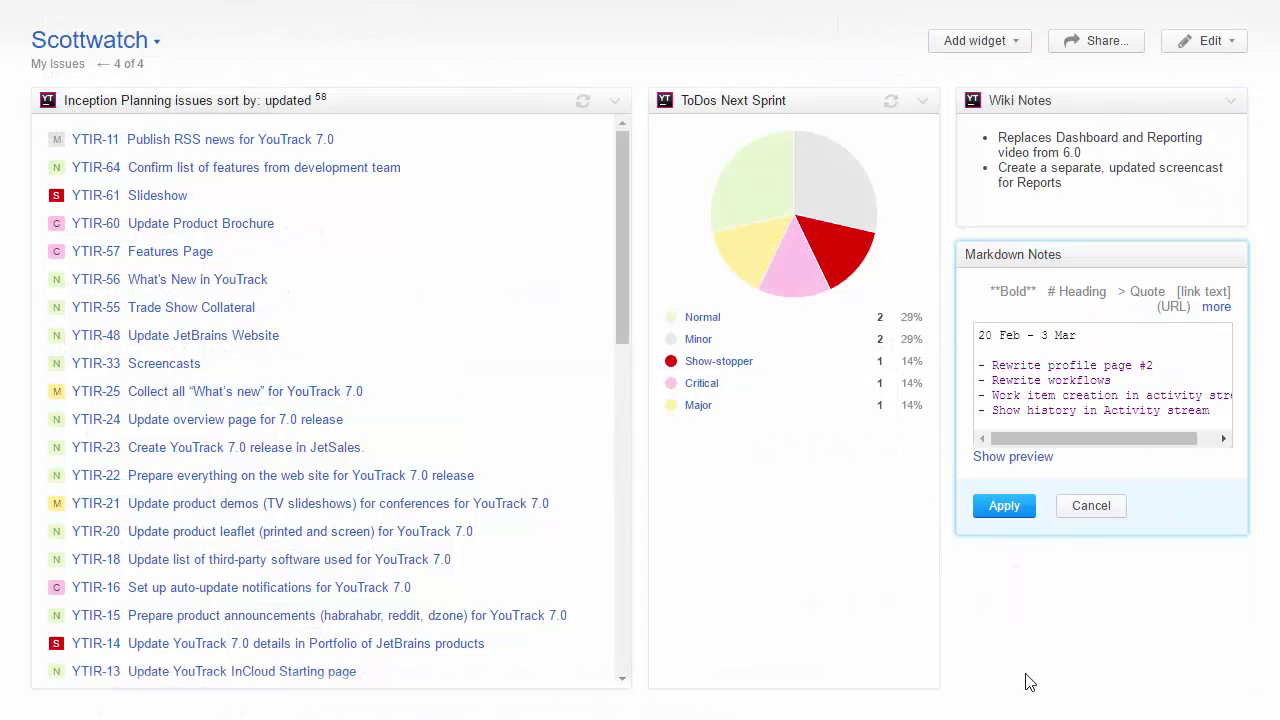
left_click(1000, 508)
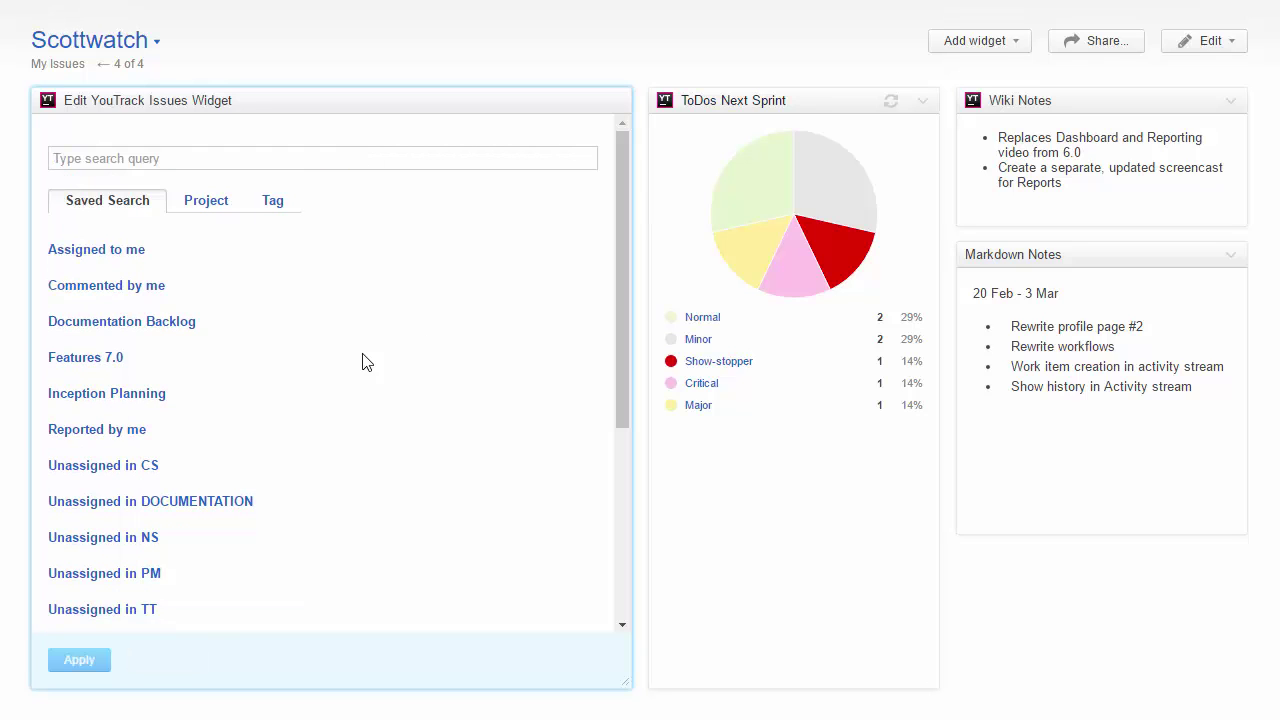
Step: Set the issues widget to Reported by me, project Documentation, tag support request, sorted by Priority
left_click(135, 432)
left_click(208, 205)
left_click(215, 322)
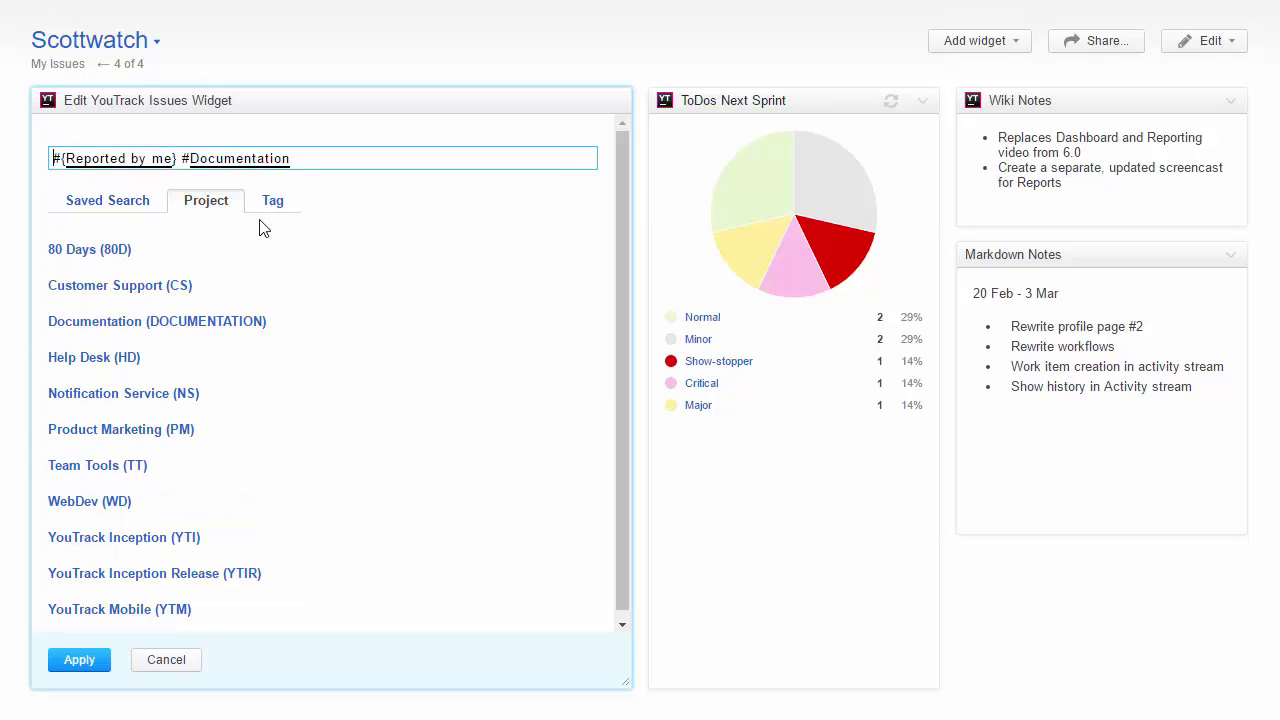
left_click(273, 200)
left_click(130, 573)
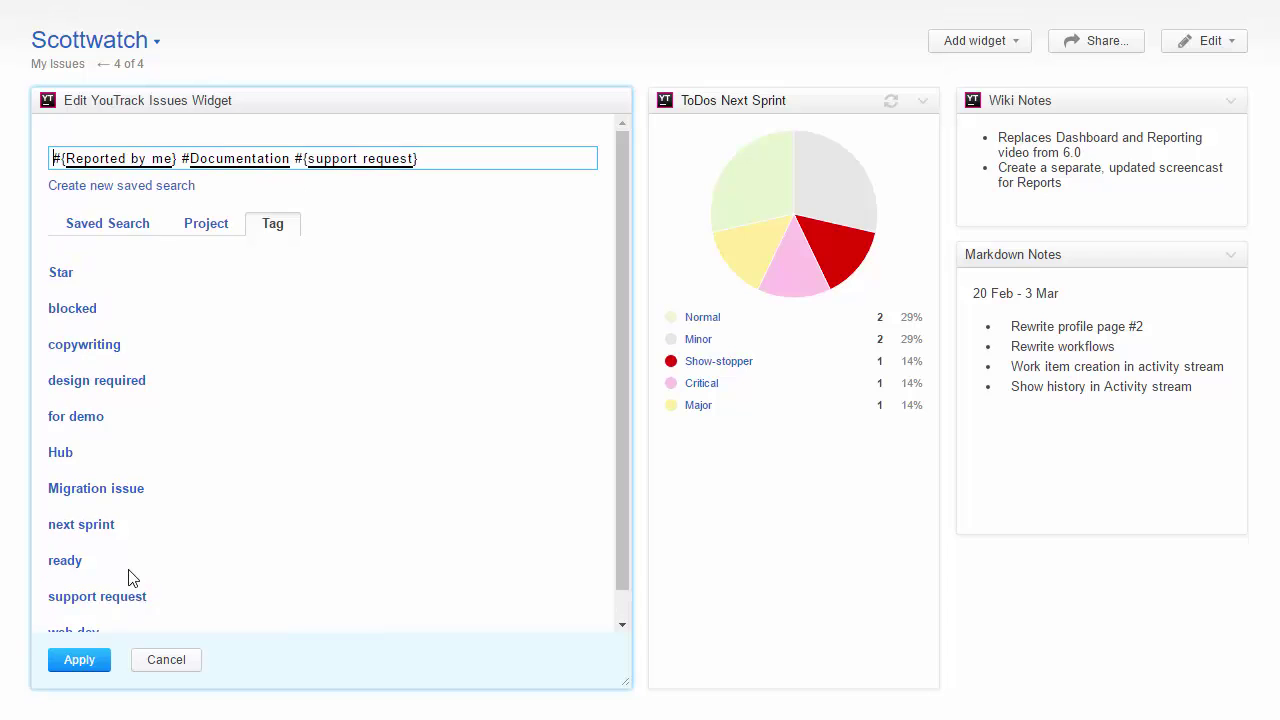
left_click(79, 660)
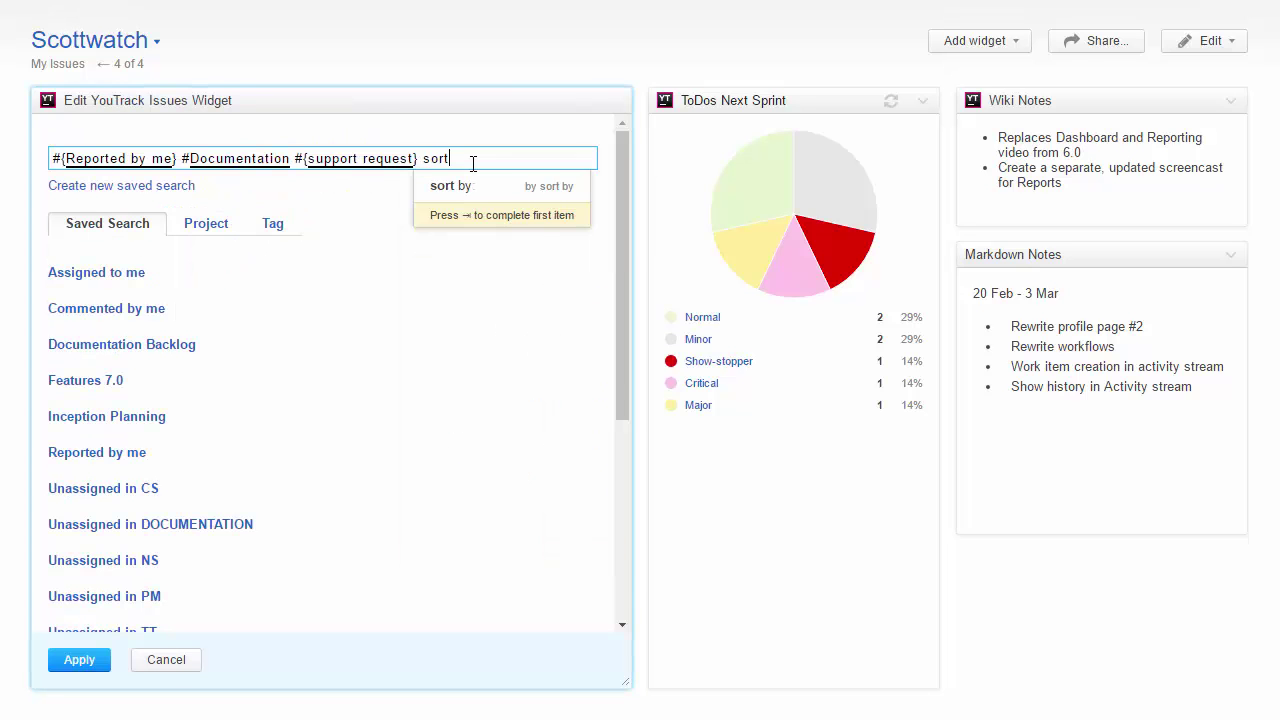
type("by Priority")
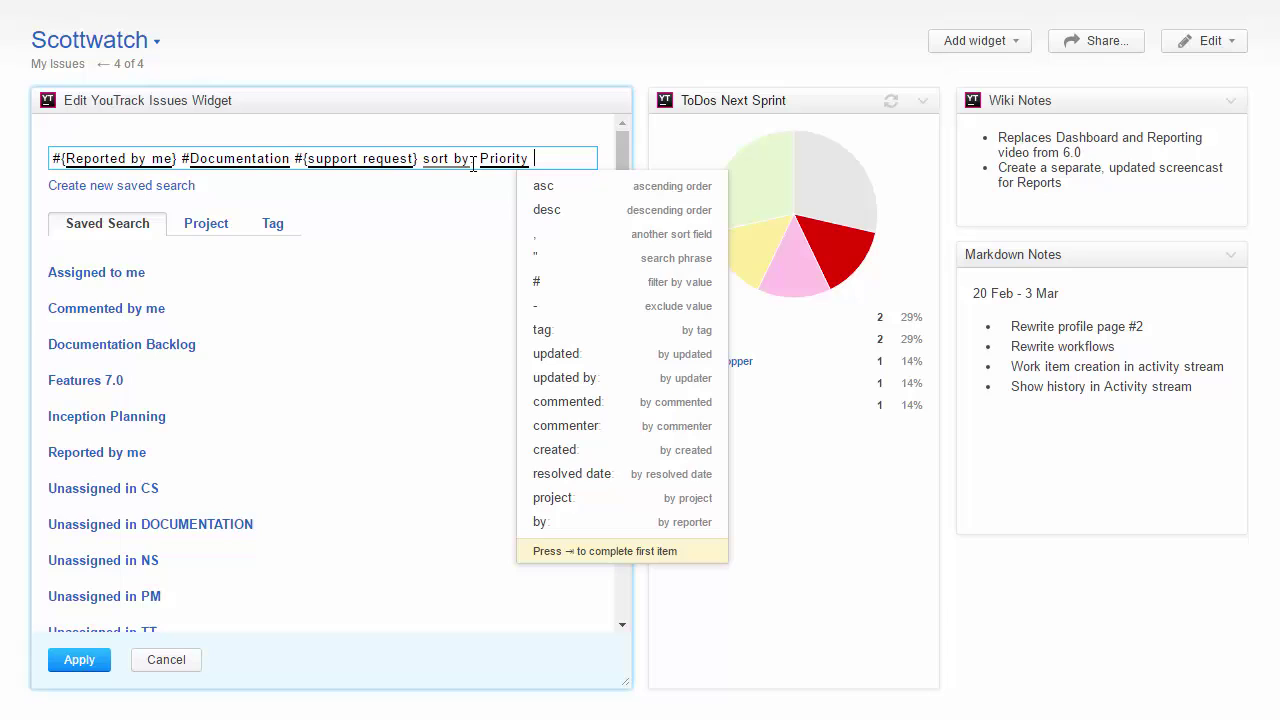
left_click(86, 667)
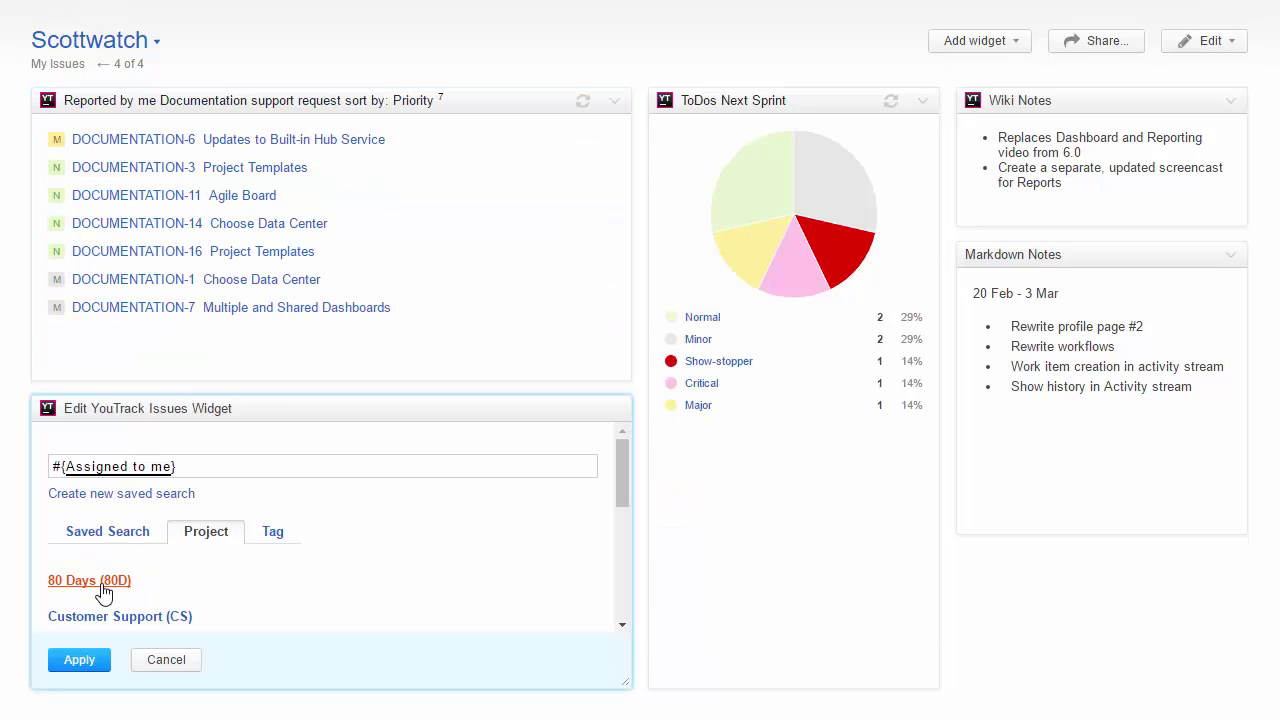
Step: Set the second widget to Assigned to me in 80 Days and view its issues in the full list
left_click(102, 590)
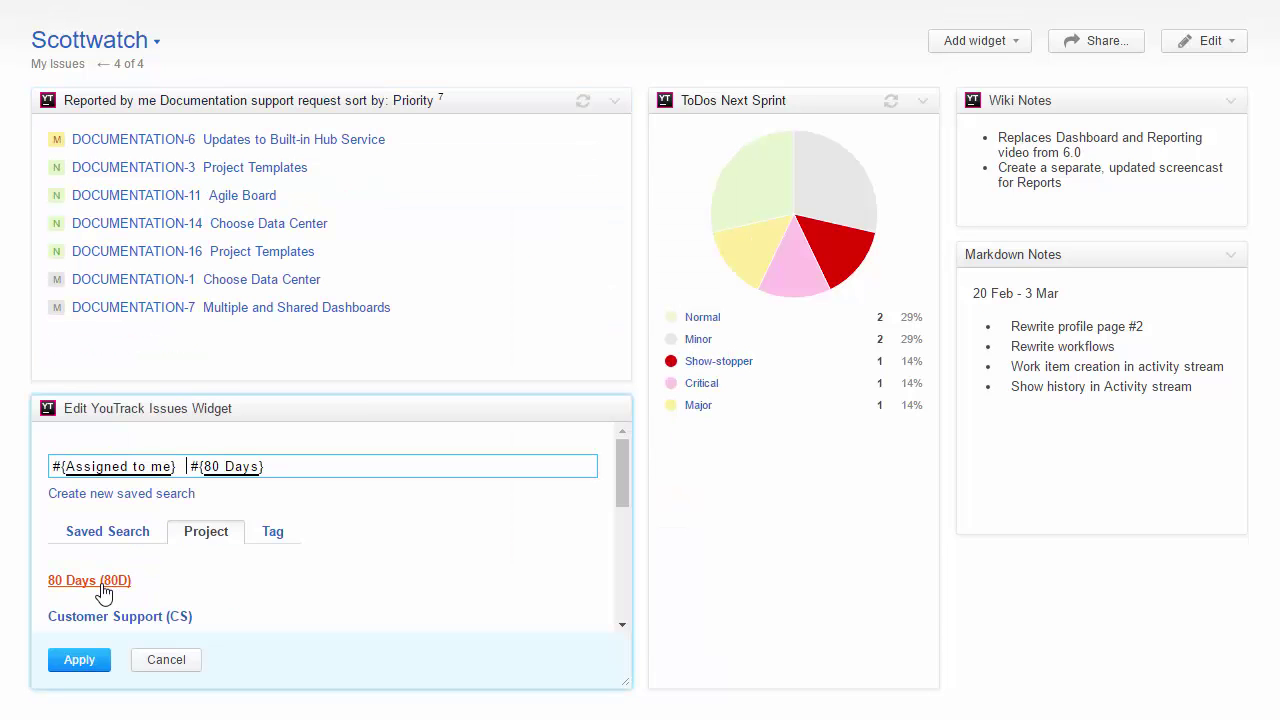
left_click(80, 660)
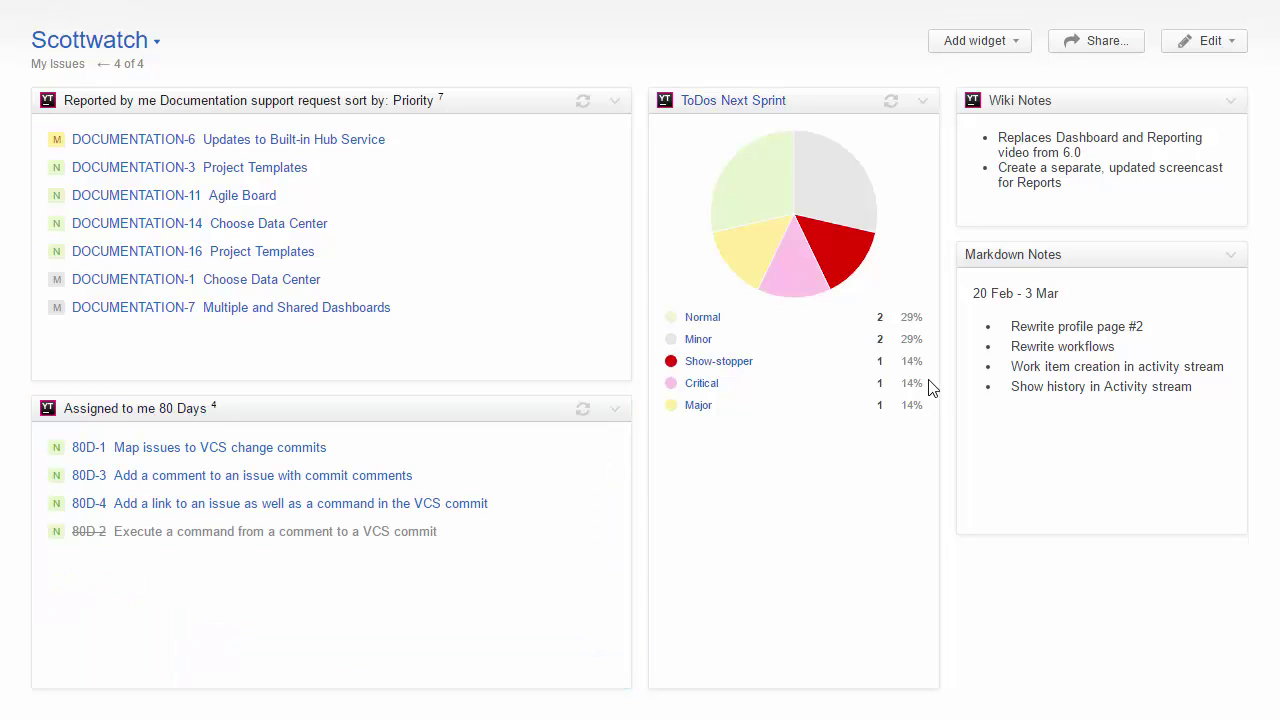
mouse_move(360, 157)
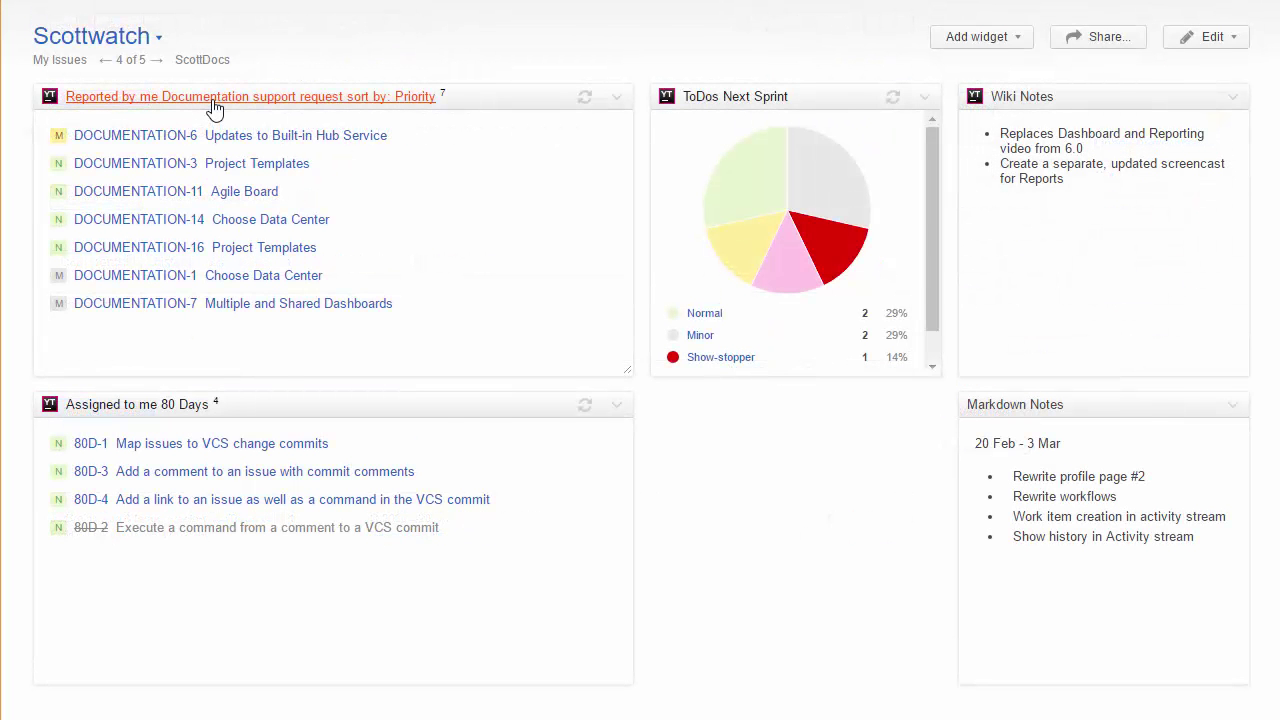
left_click(213, 100)
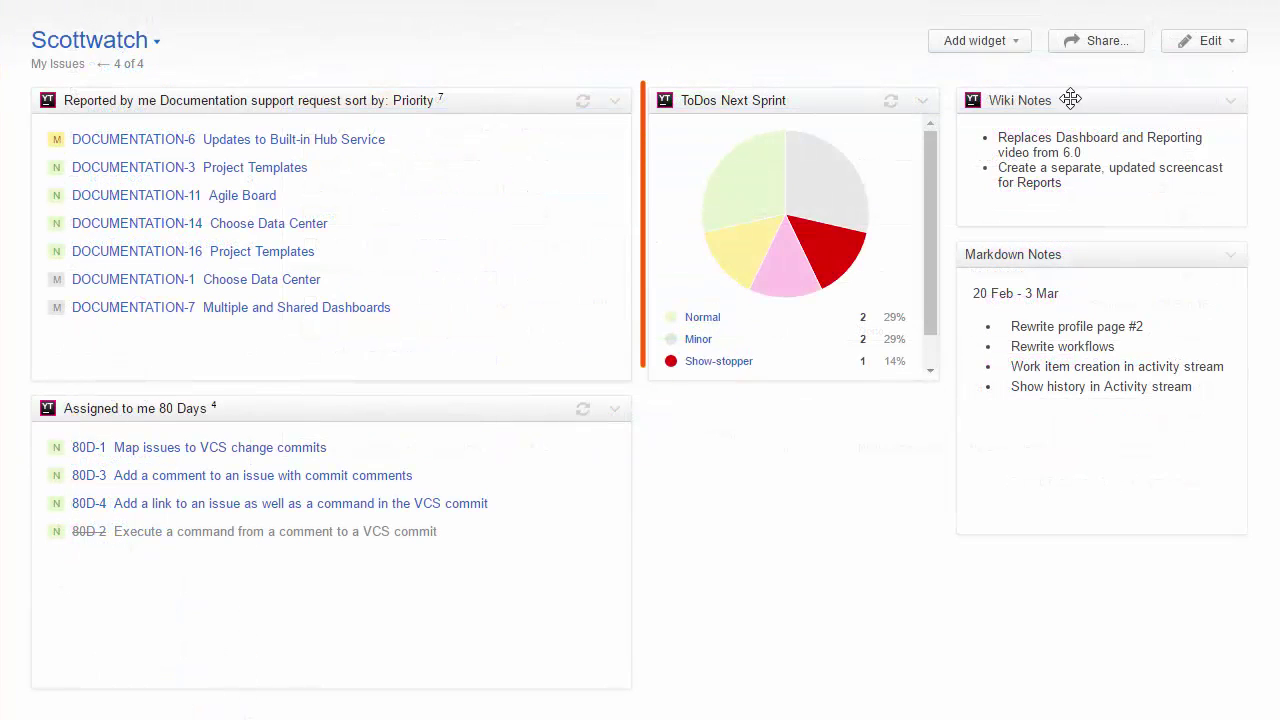
Step: Add the existing Inception Project Assignments report as a dashboard widget
left_click(1015, 45)
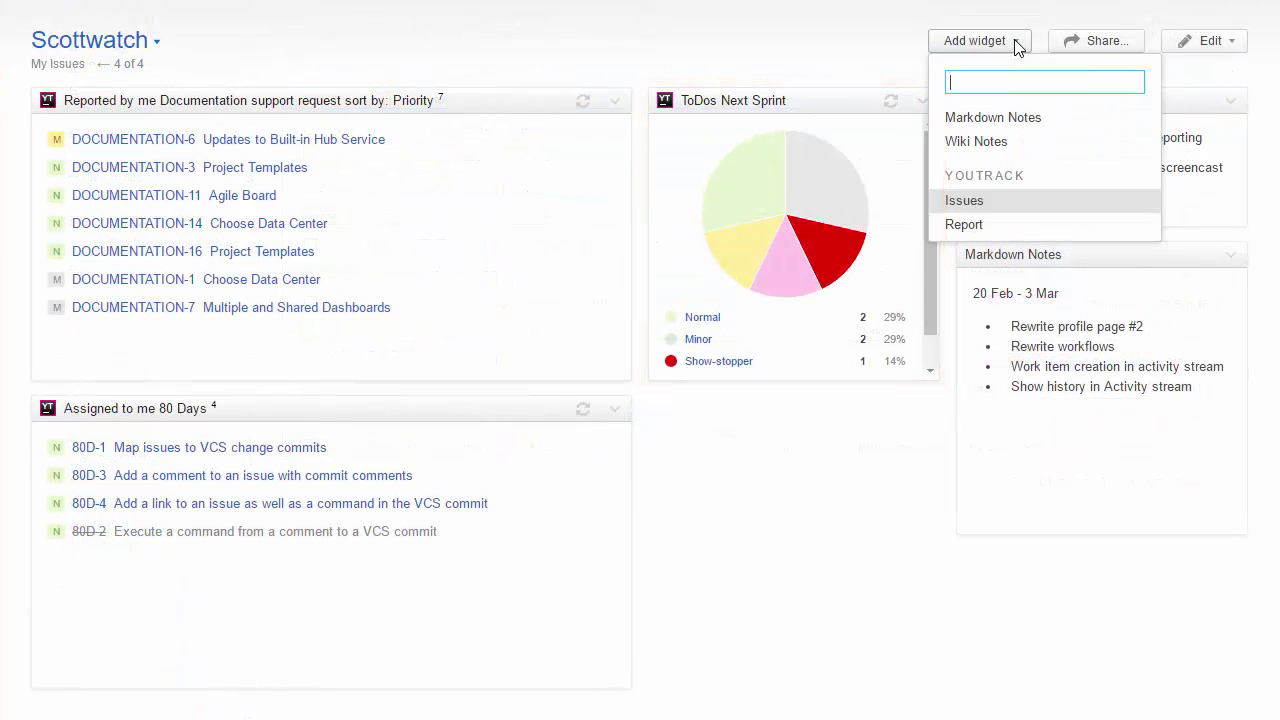
left_click(972, 232)
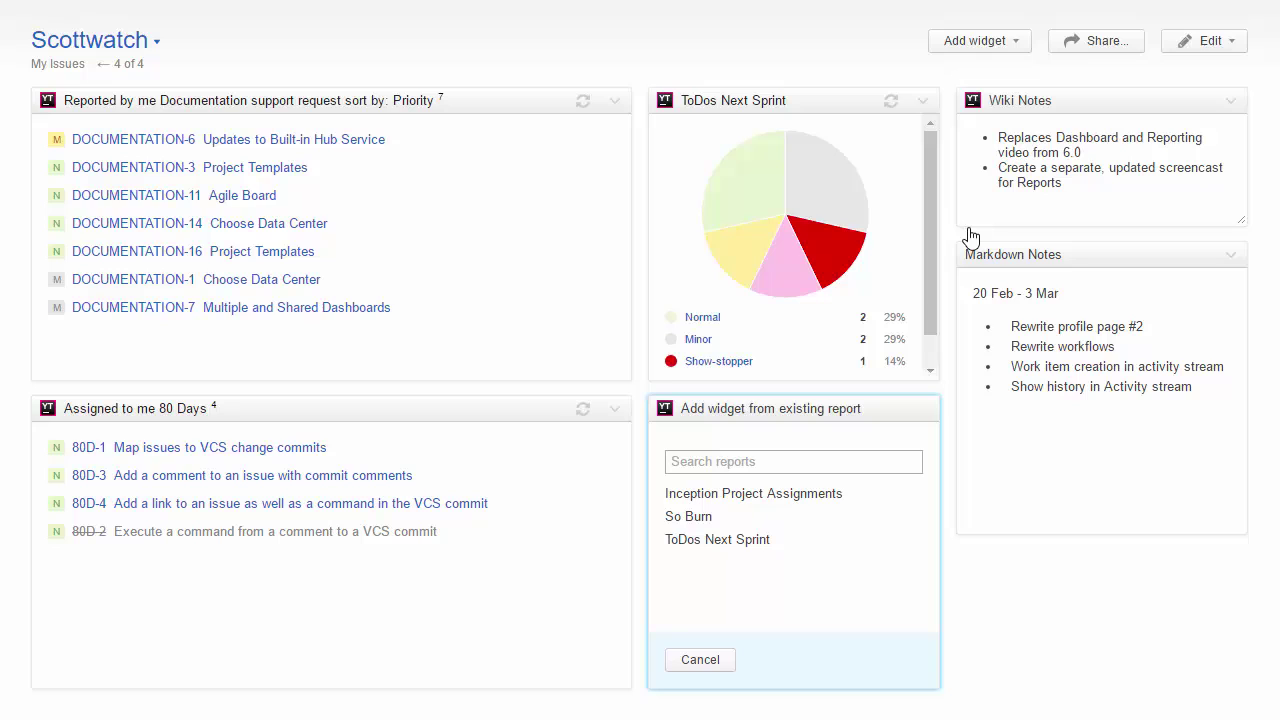
left_click(789, 499)
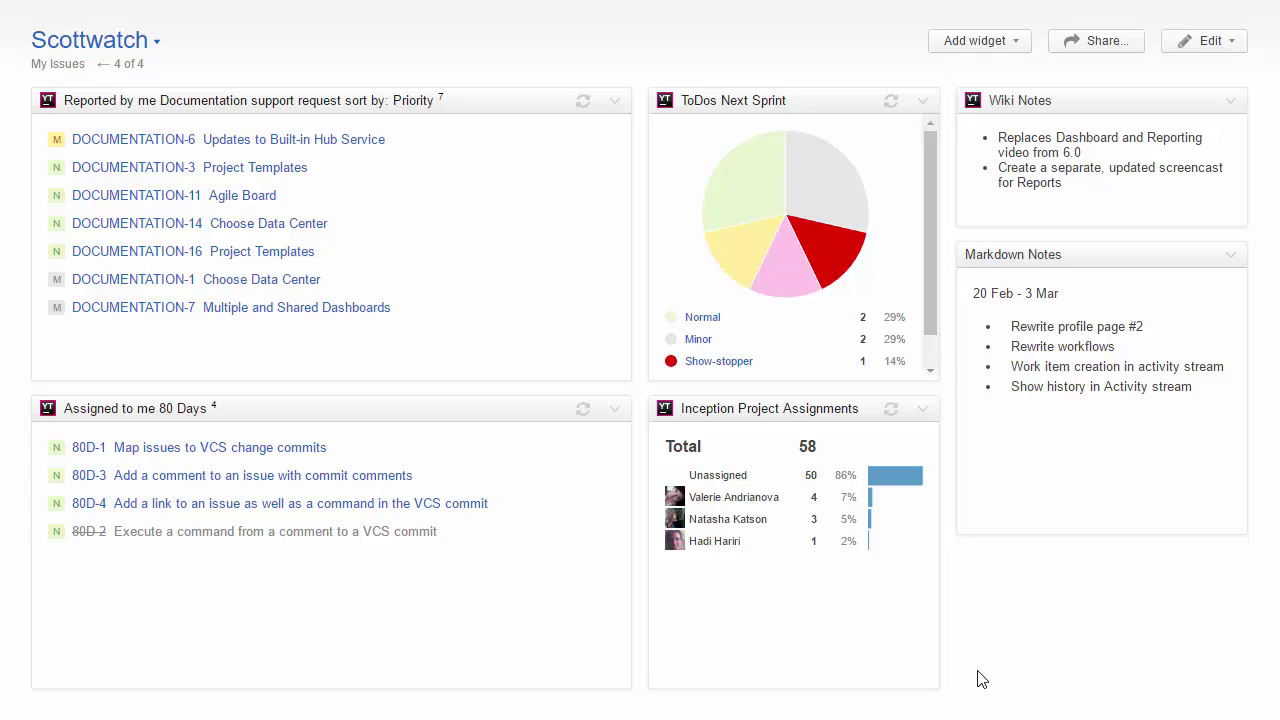
Step: List the report's unassigned issues, then open the full ToDos Next Sprint report
mouse_move(751, 246)
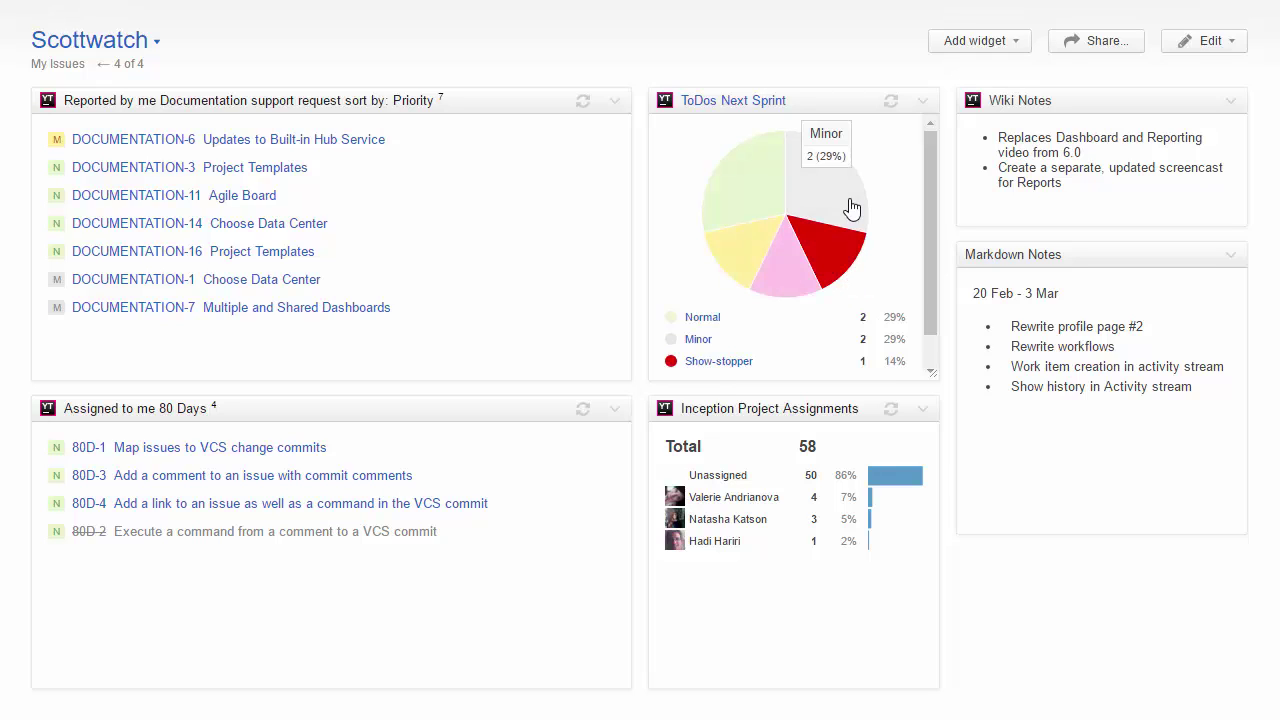
left_click(907, 482)
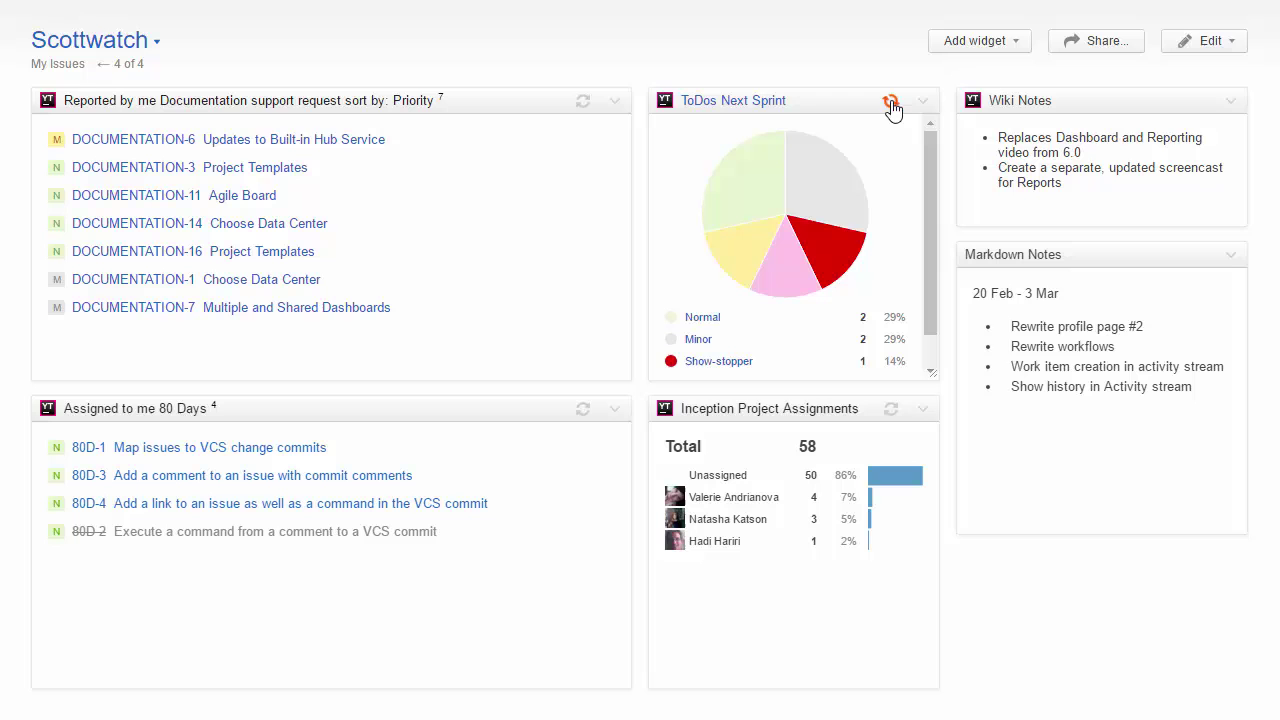
left_click(774, 104)
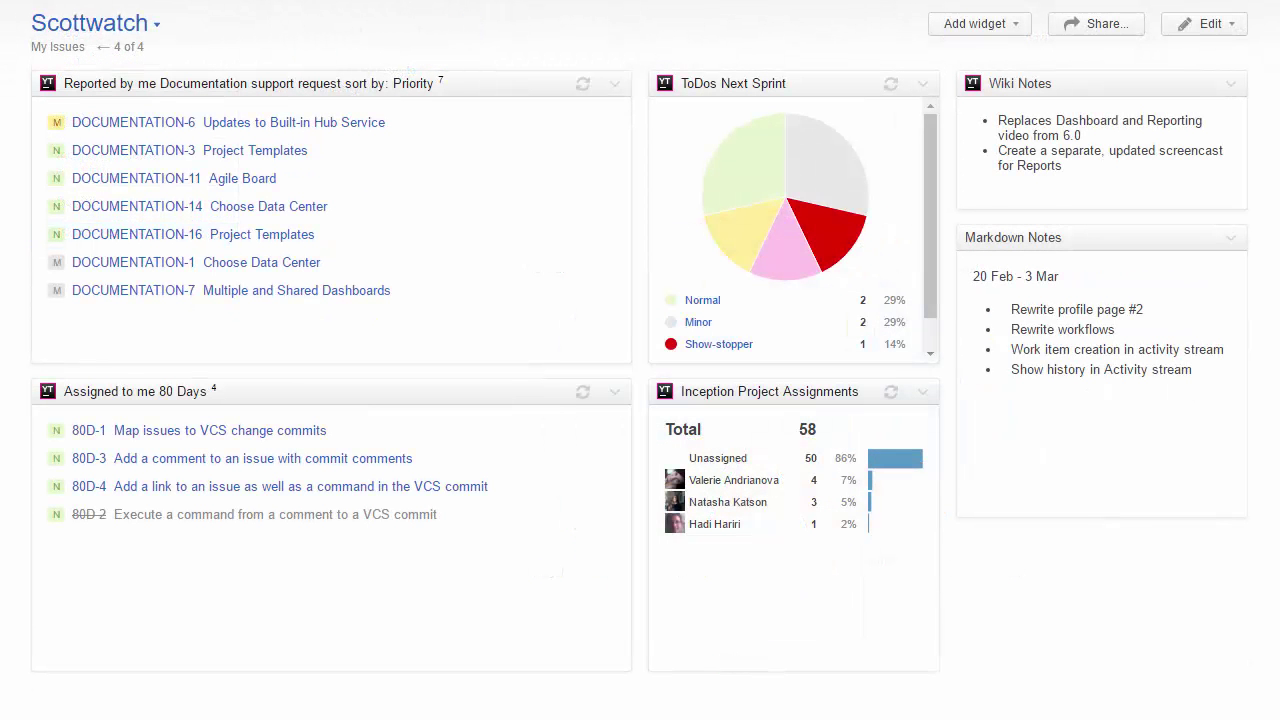
Step: Move Markdown Notes to the top-left slot and narrow the Reported by me widget
left_click_drag(1135, 232, 110, 95)
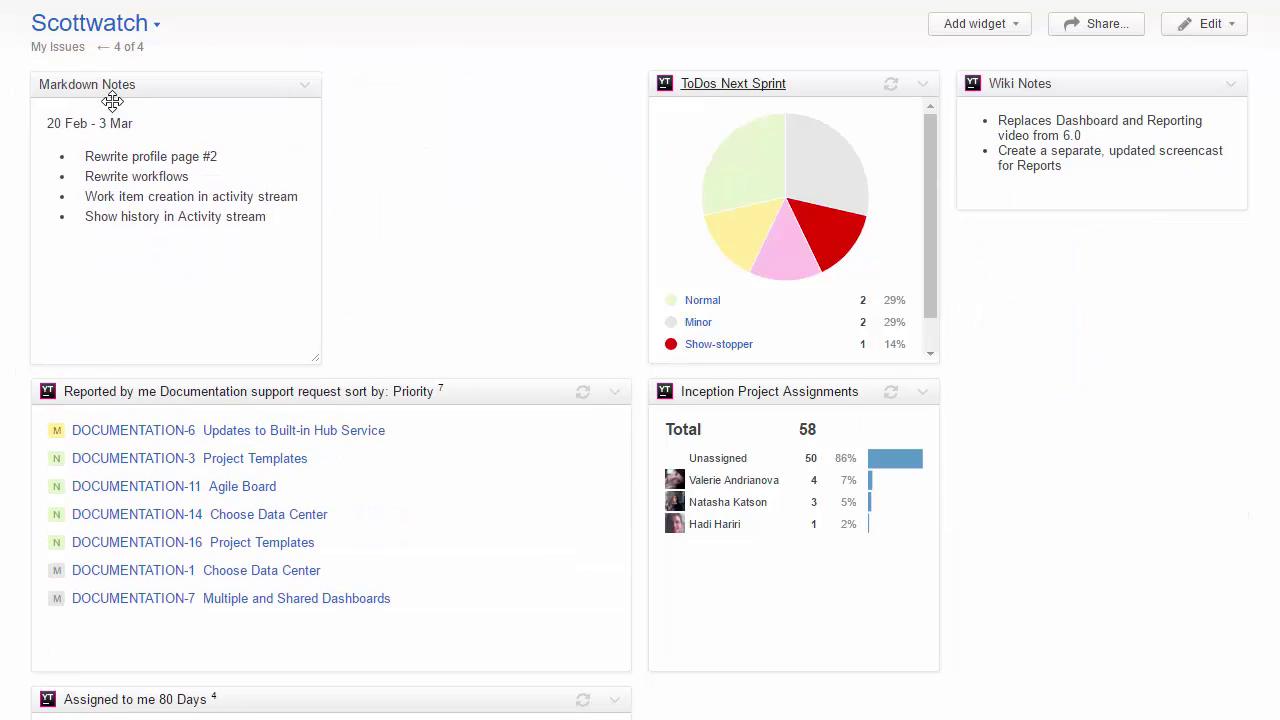
left_click_drag(50, 466, 309, 460)
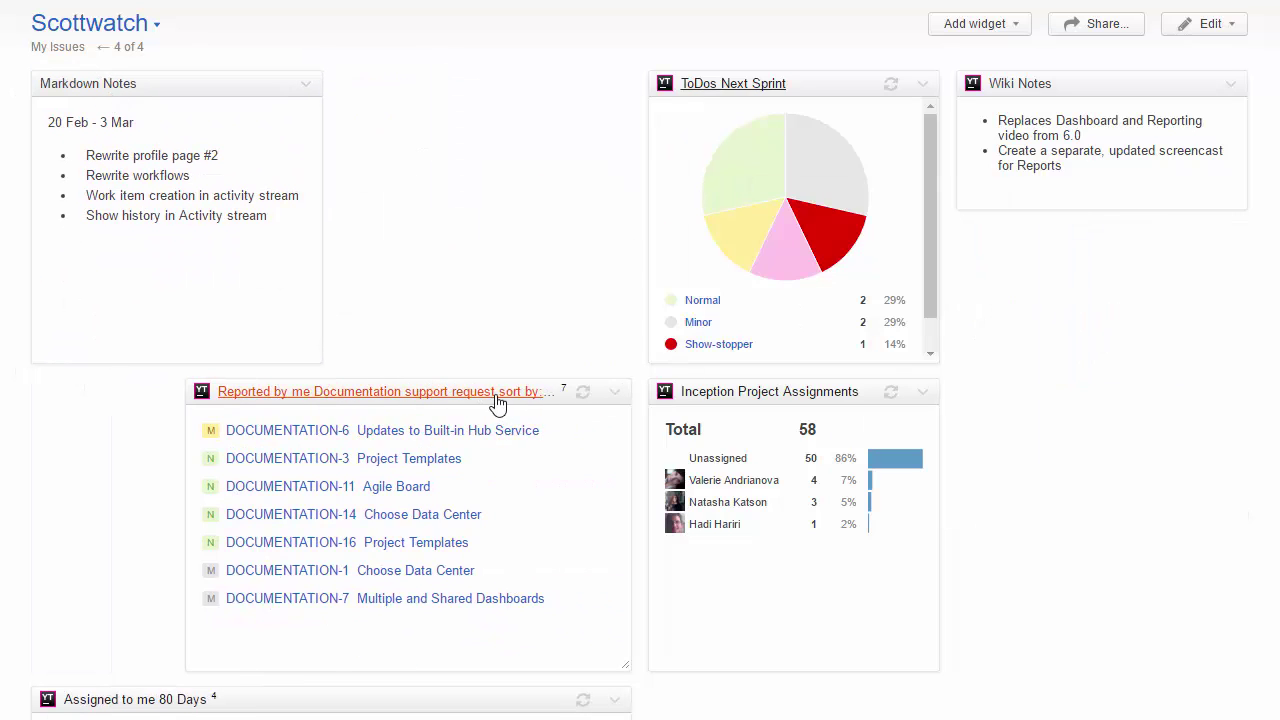
left_click_drag(177, 471, 393, 468)
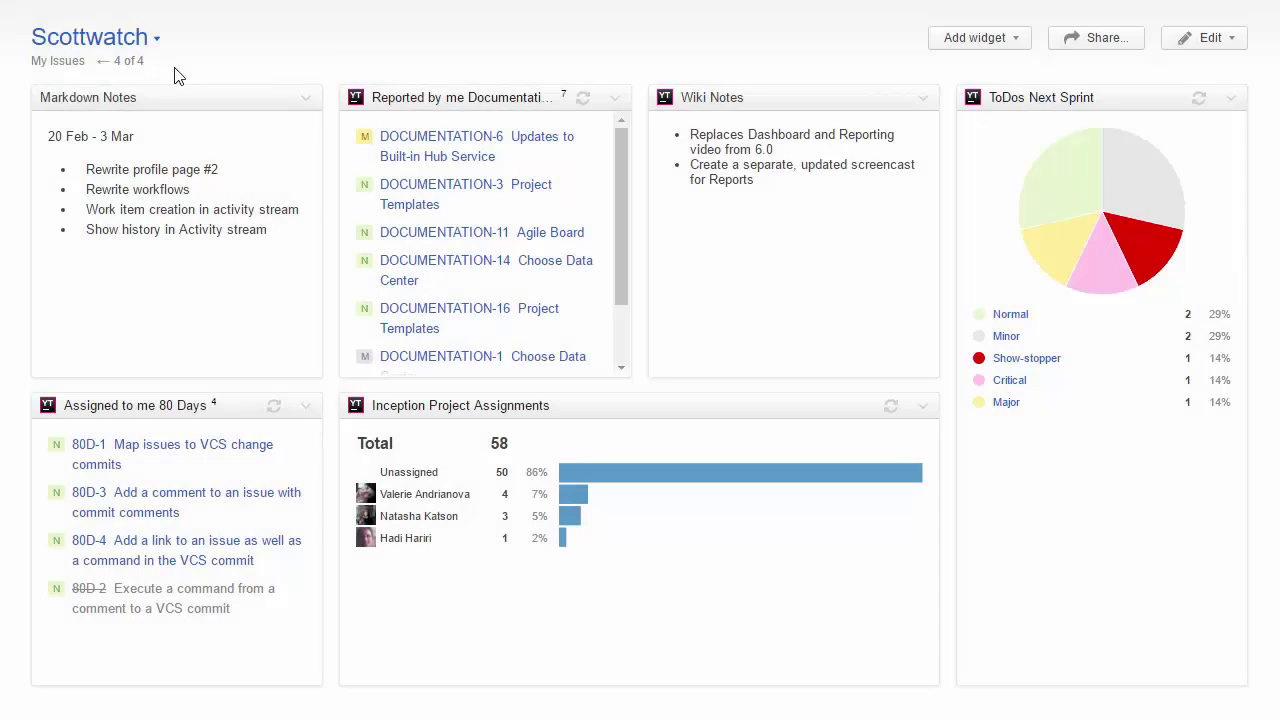
Step: Create a new dashboard named ScottDocs
left_click(155, 44)
left_click(166, 220)
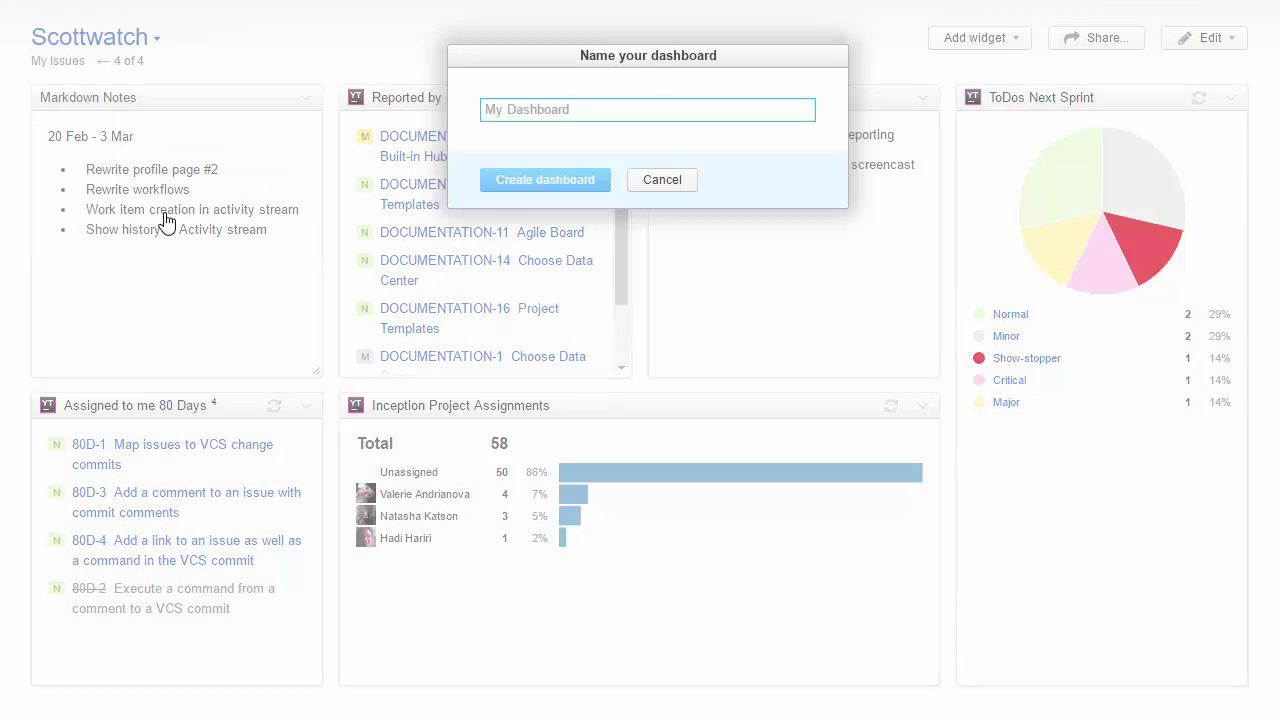
type("ScottDocs")
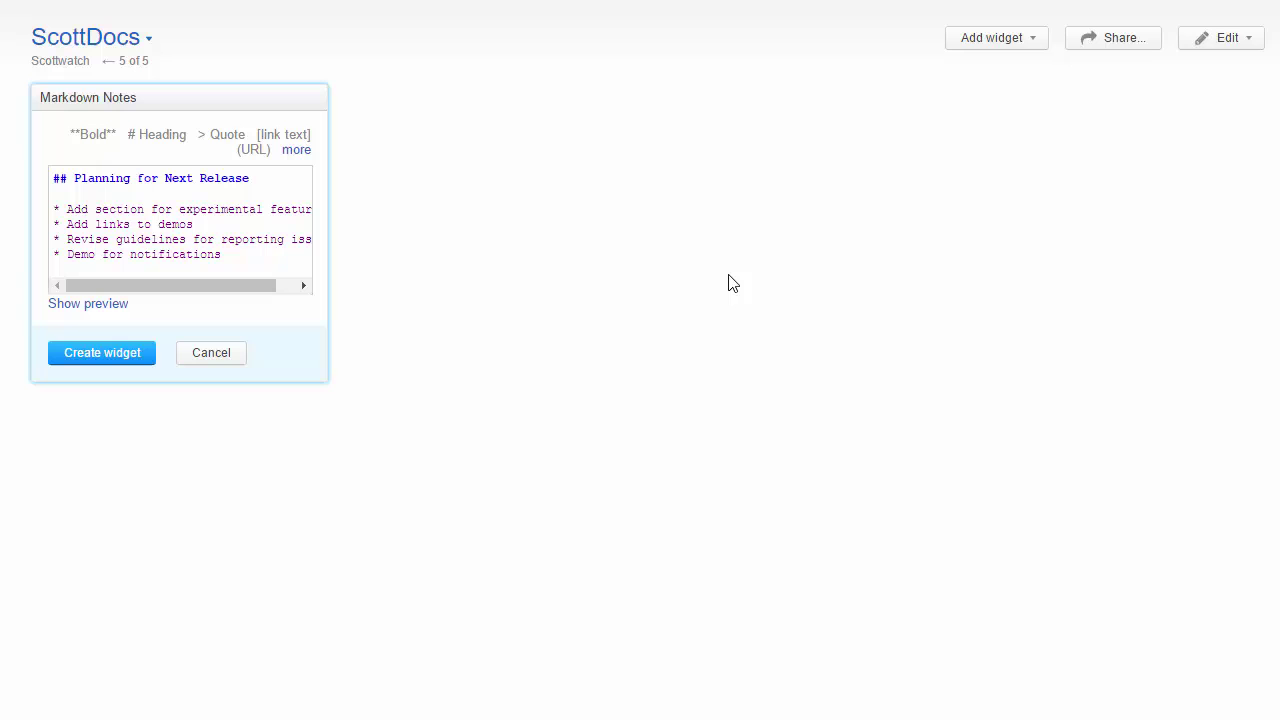
Step: Add release-planning notes, assigned unresolved issues, Issues per Project and a widened Fixed Last Month chart
left_click(142, 350)
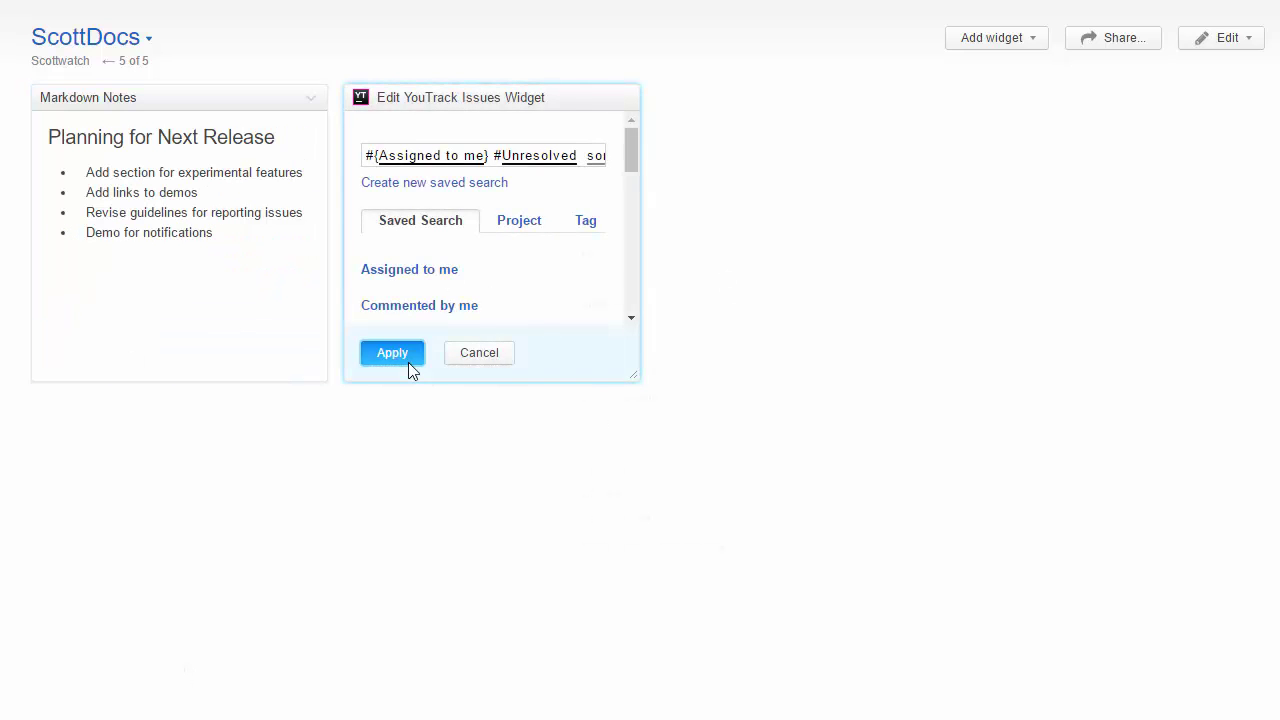
left_click(408, 360)
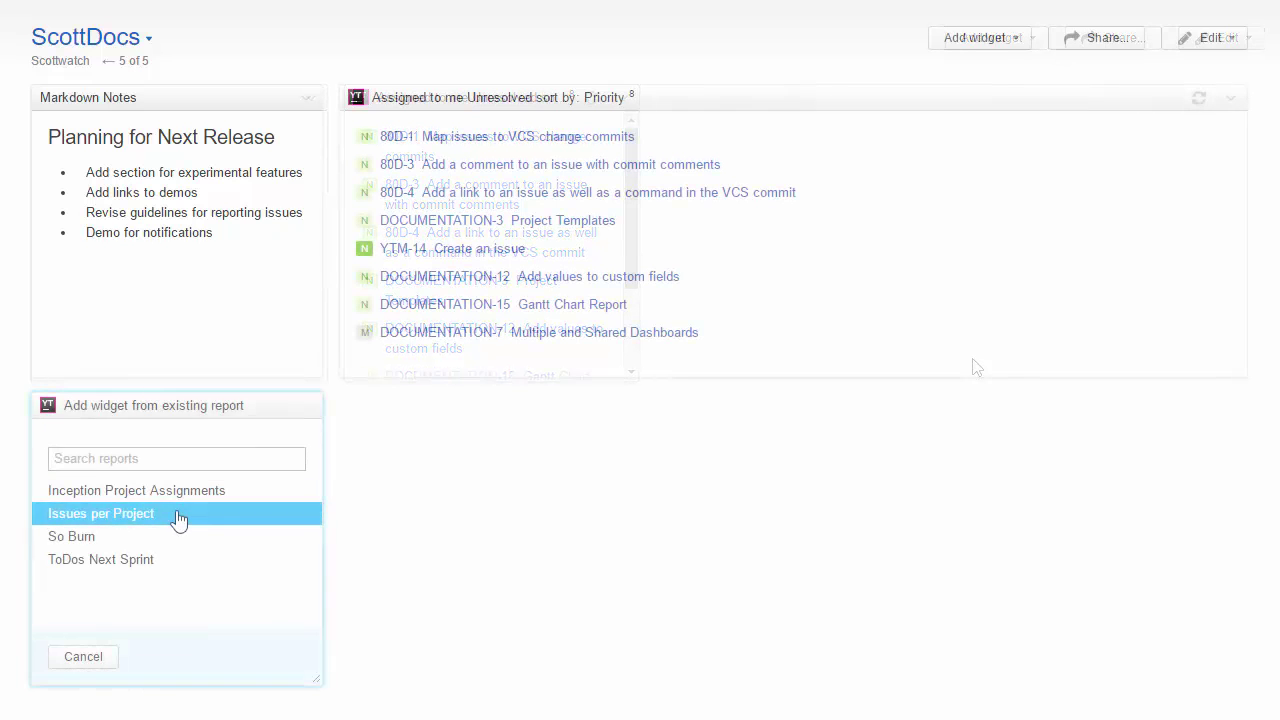
left_click(177, 516)
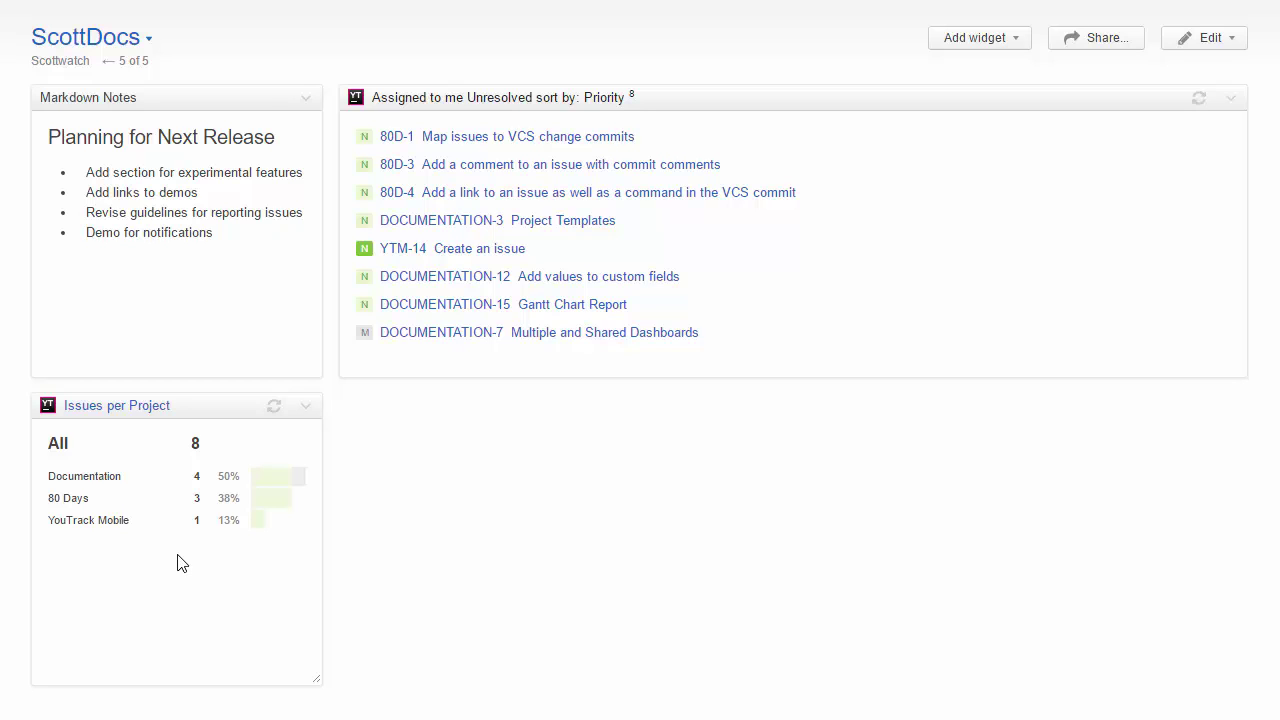
left_click(526, 494)
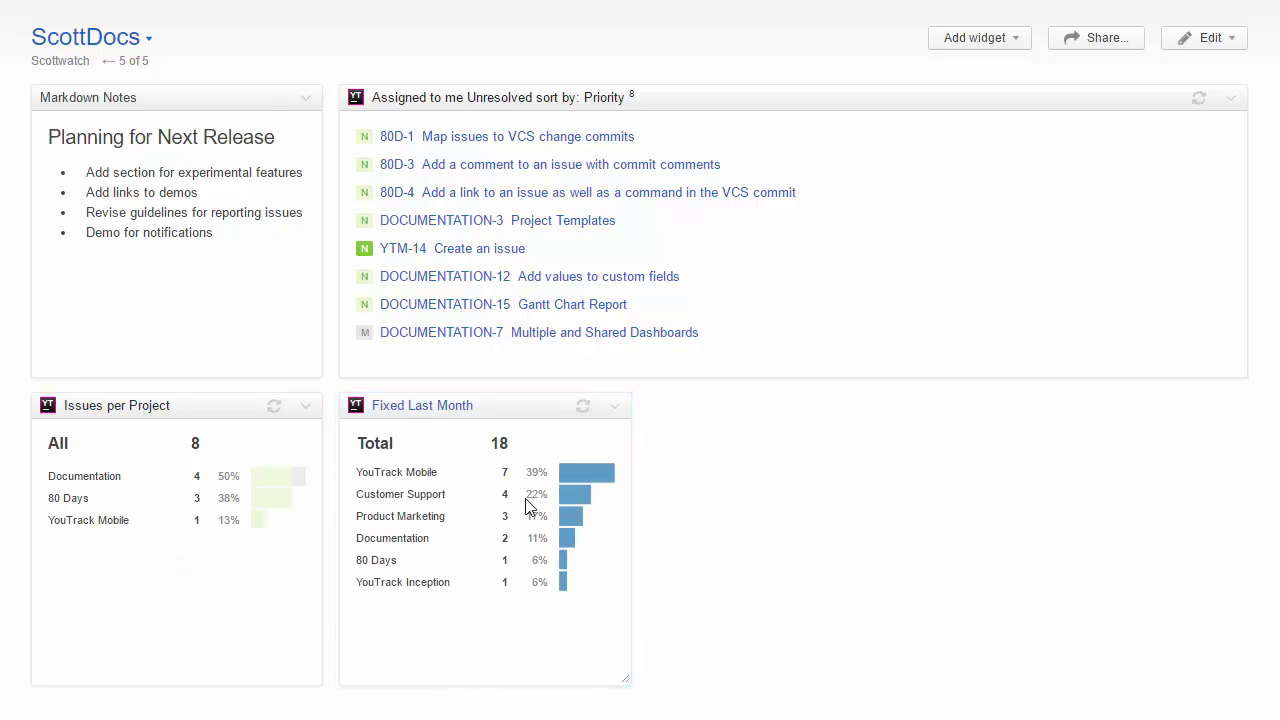
left_click_drag(631, 568, 1217, 554)
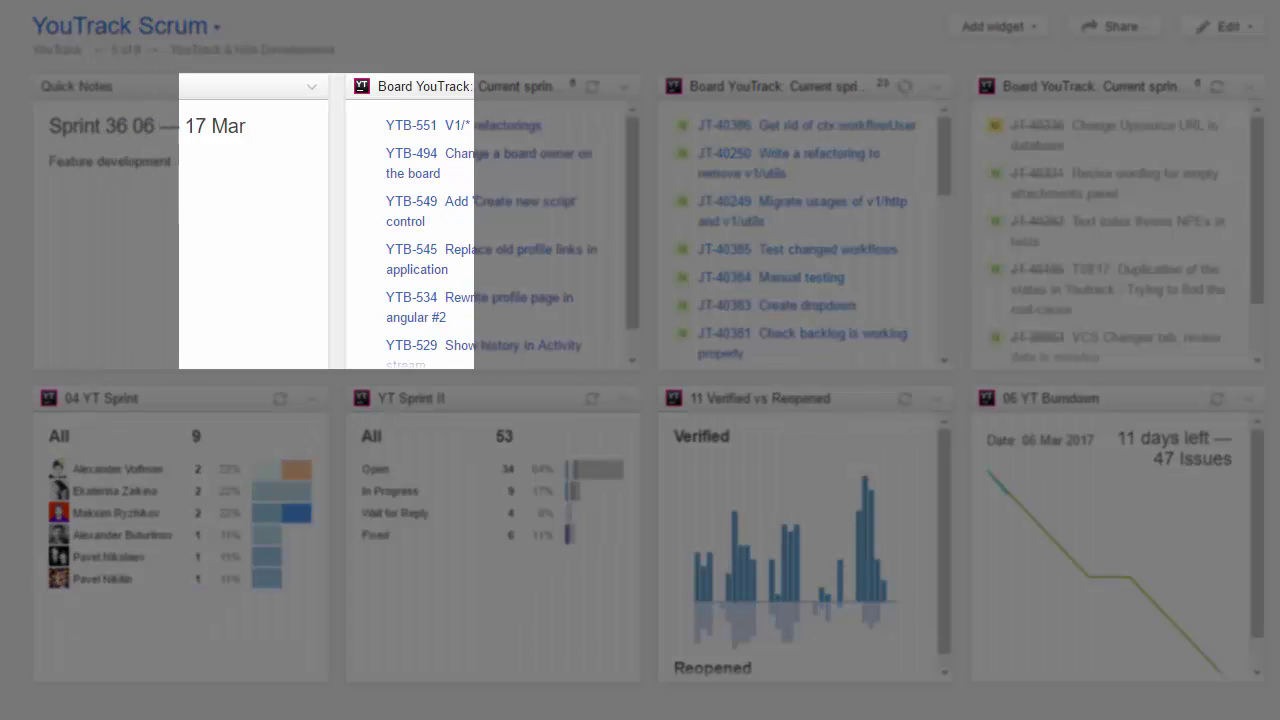
mouse_move(595, 247)
scroll(595, 245, "down", 1)
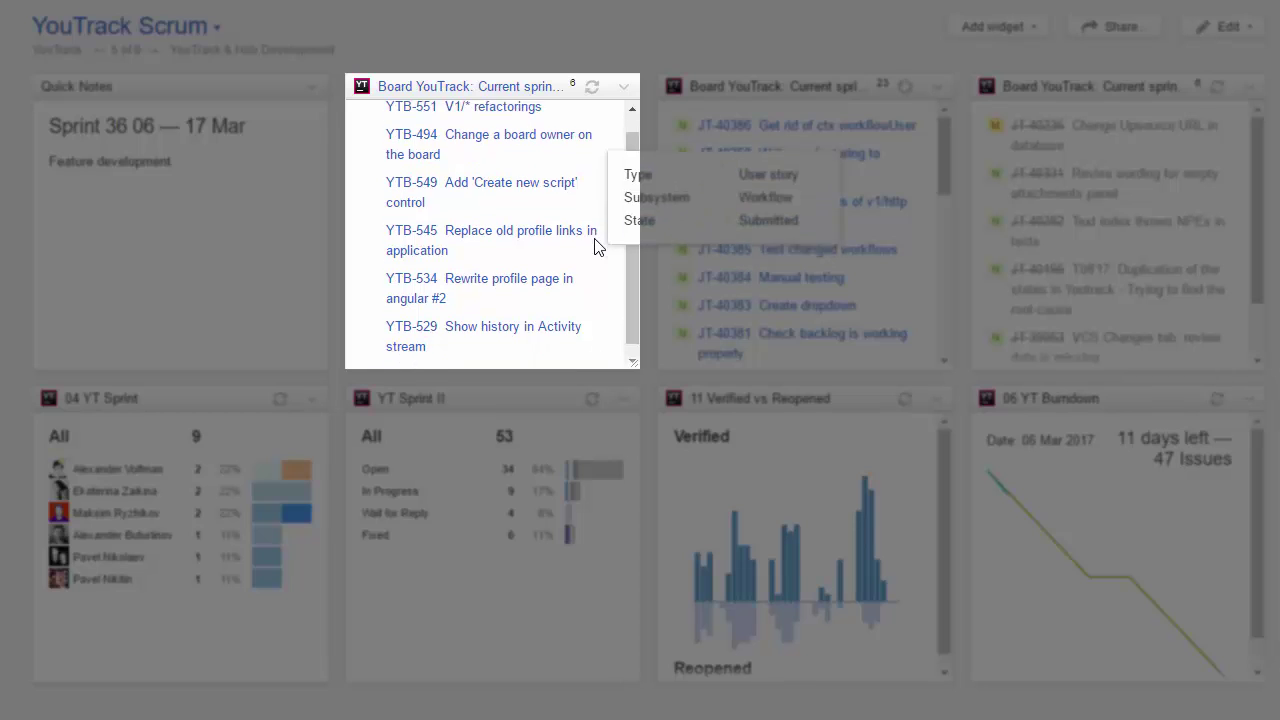
scroll(597, 238, "up", 1)
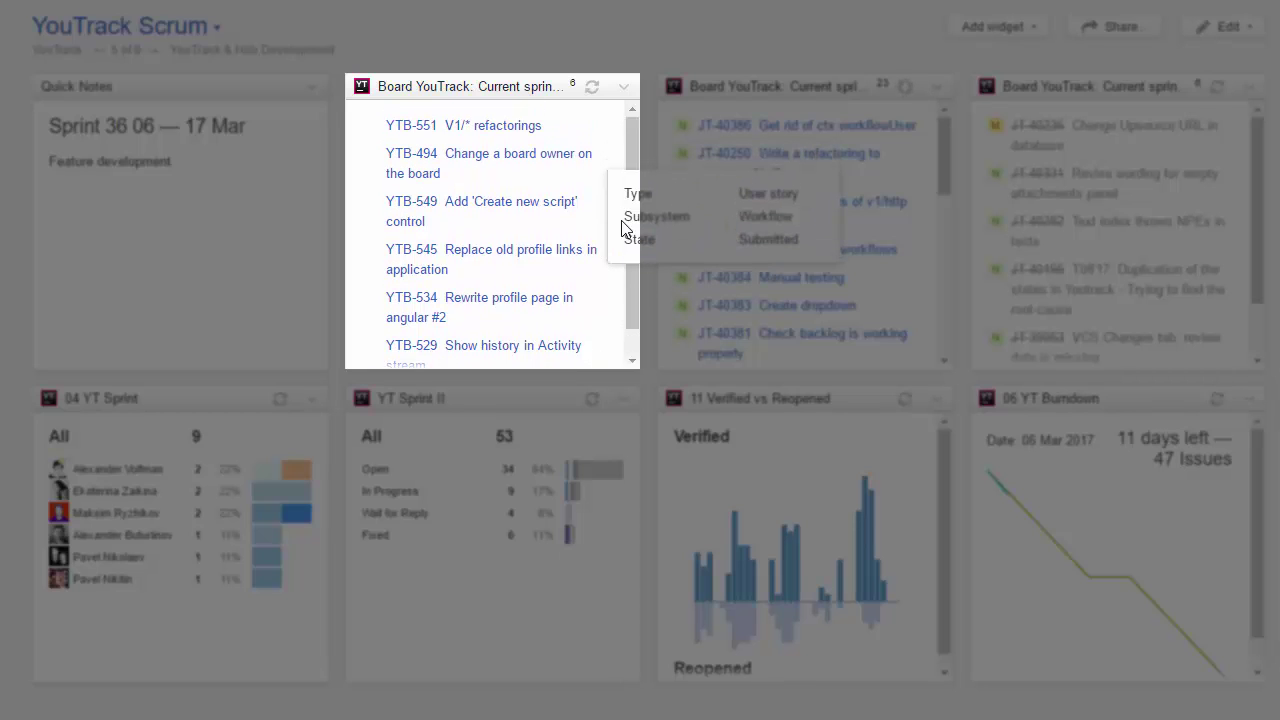
mouse_move(903, 187)
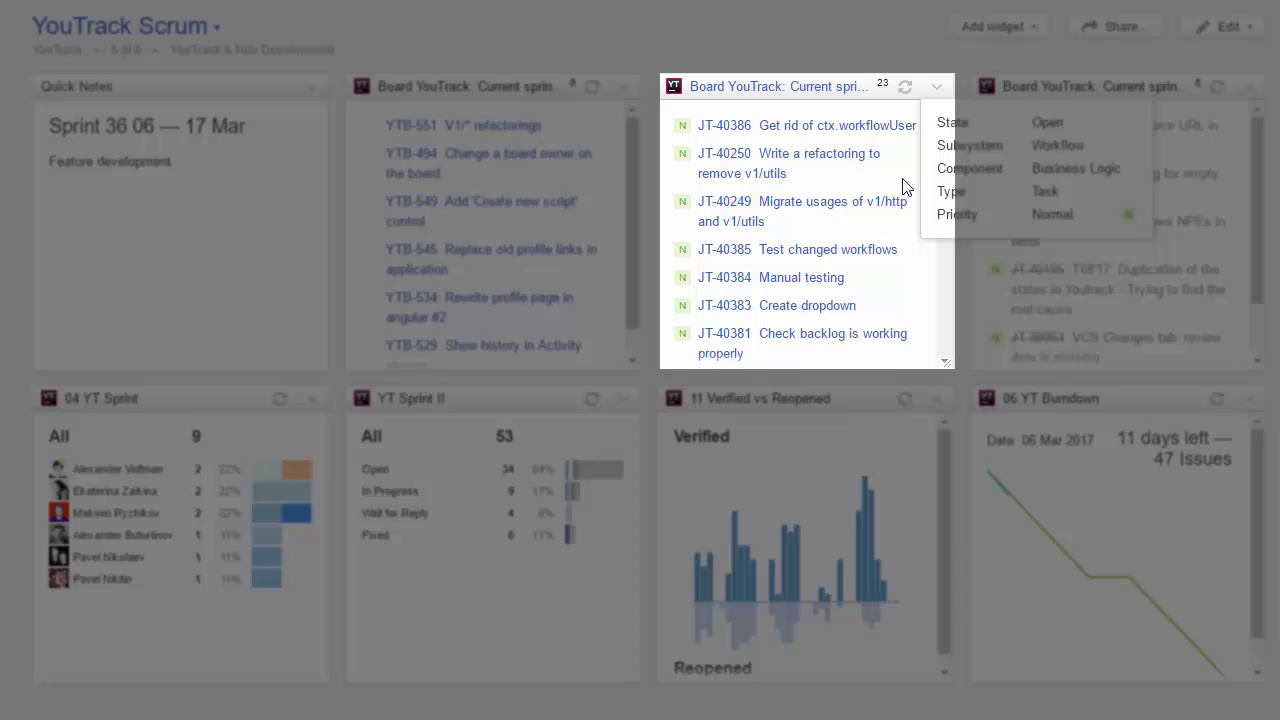
mouse_move(775, 208)
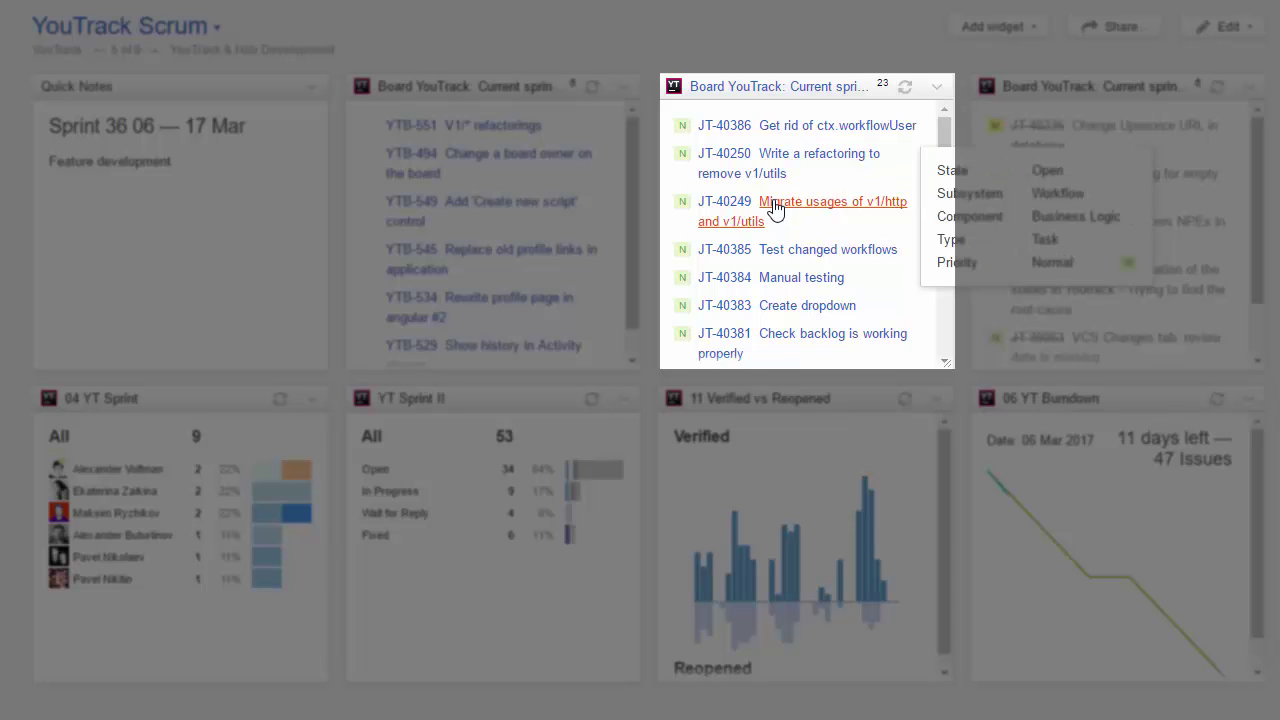
mouse_move(1131, 183)
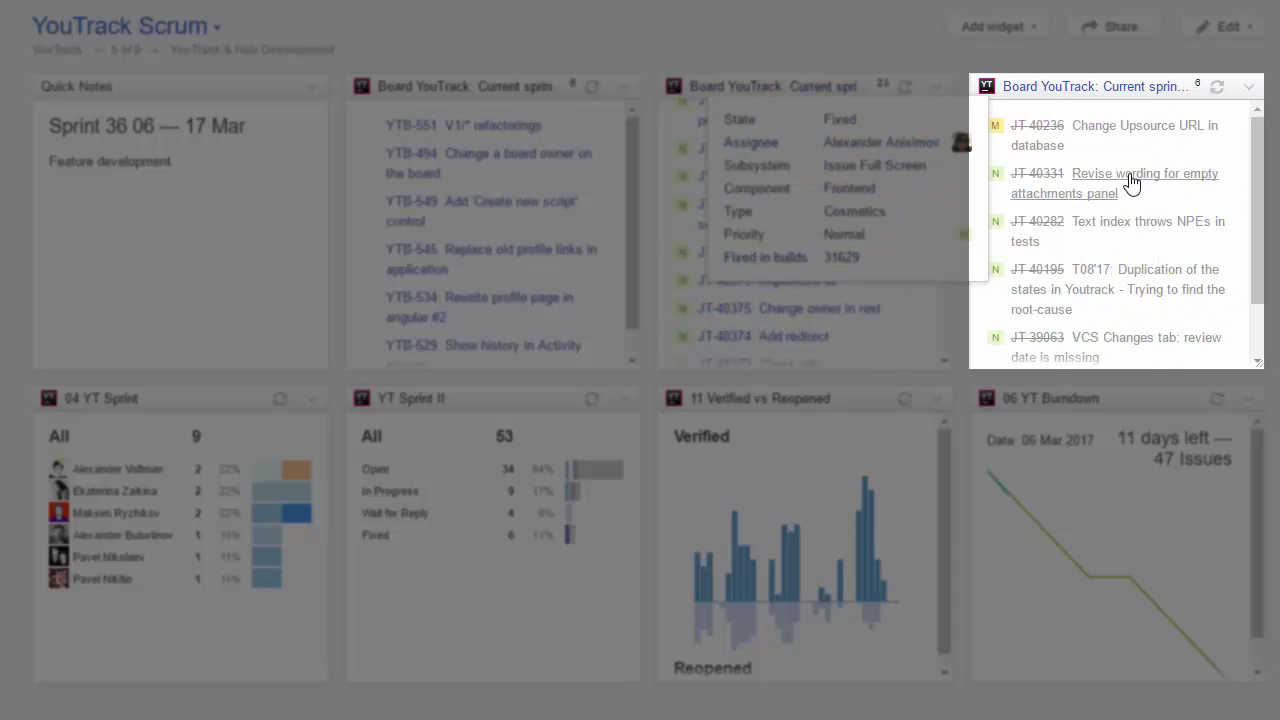
mouse_move(267, 481)
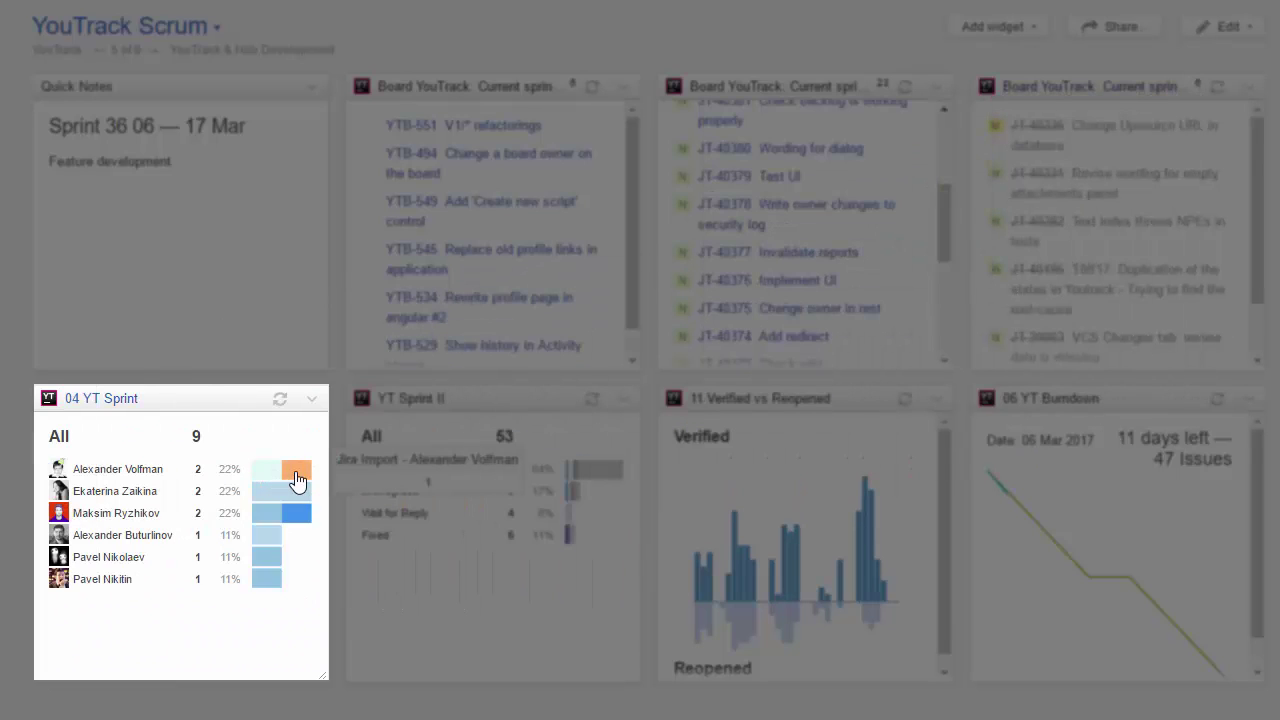
mouse_move(578, 472)
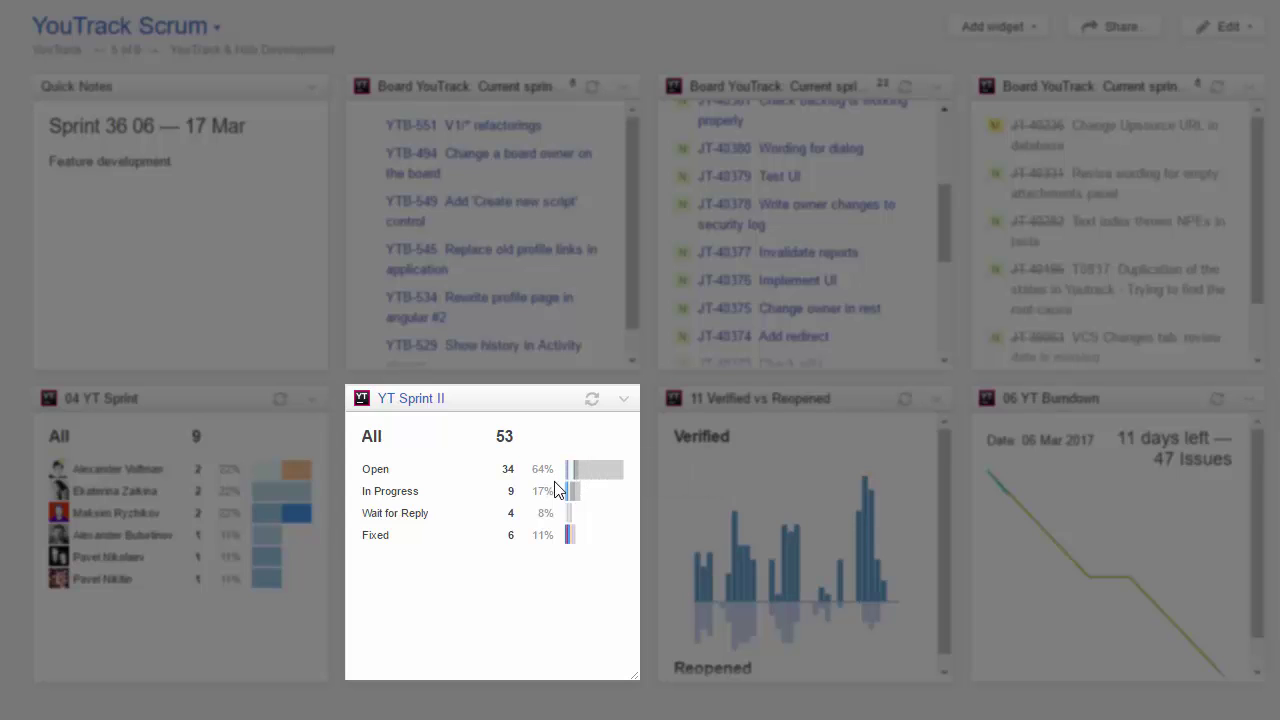
mouse_move(860, 577)
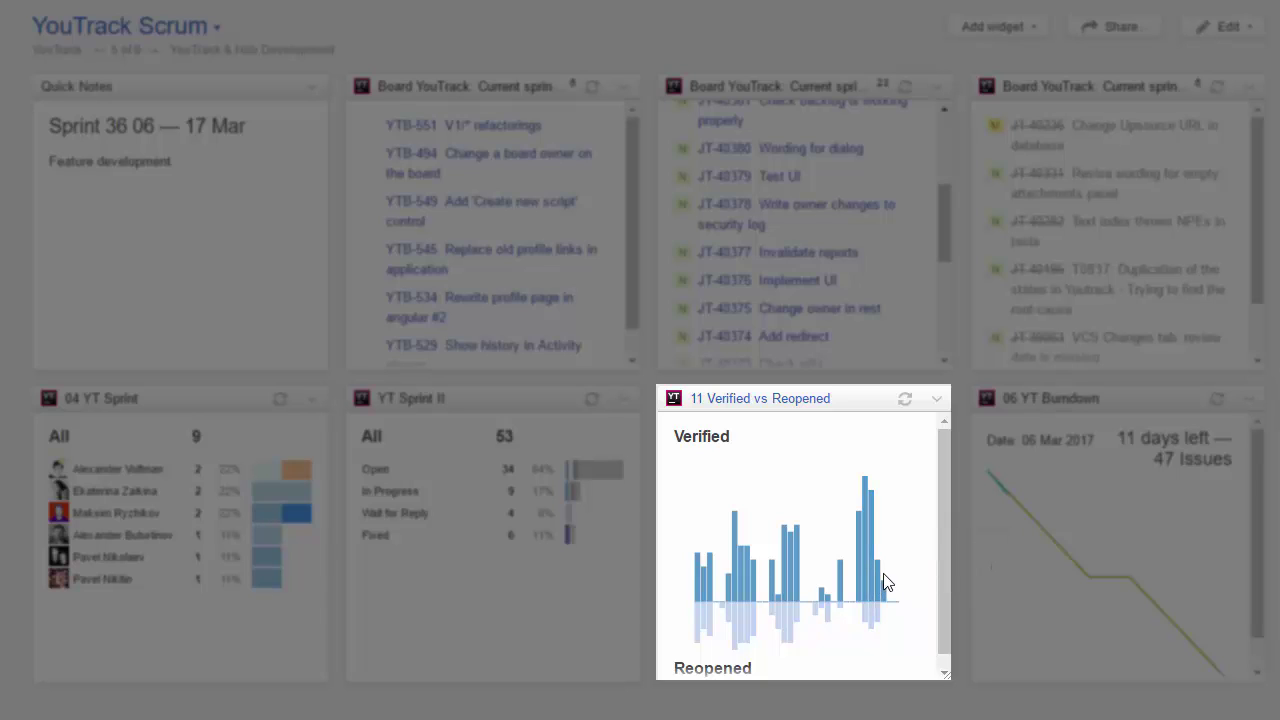
mouse_move(1005, 541)
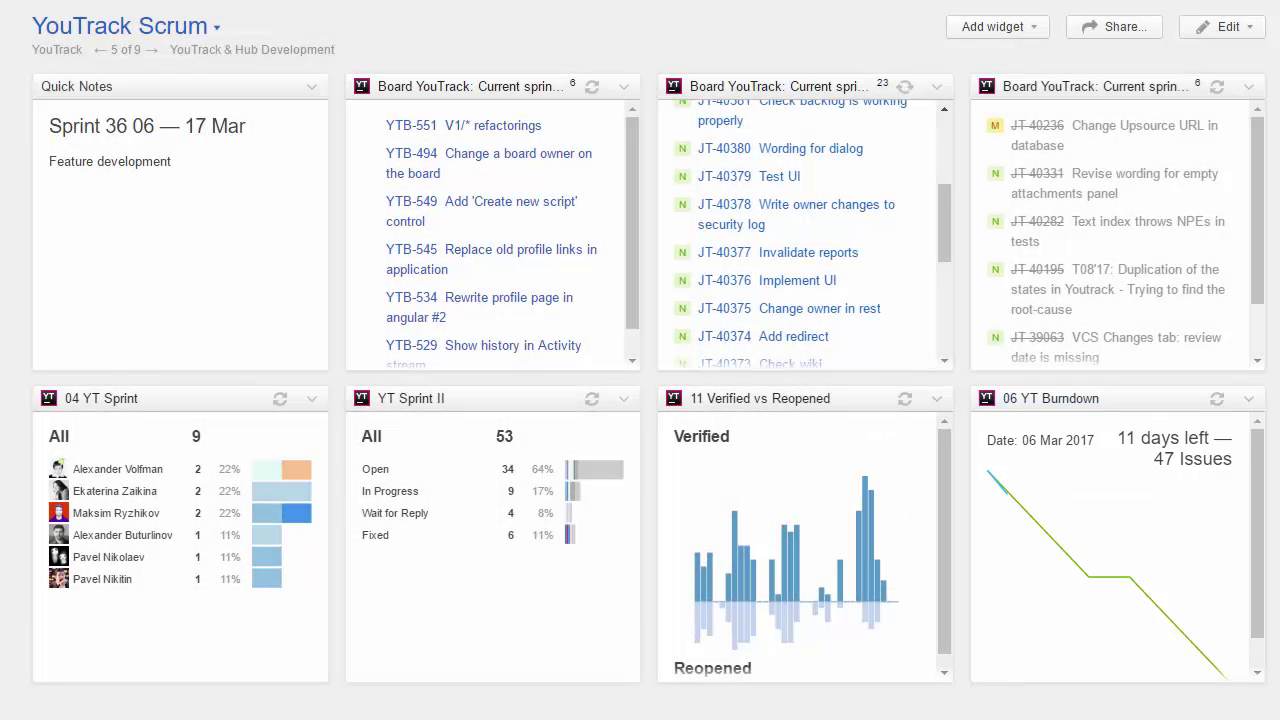
Step: Share the YouTrack Scrum dashboard with the youtrack-developers group and one individual user
left_click(1127, 29)
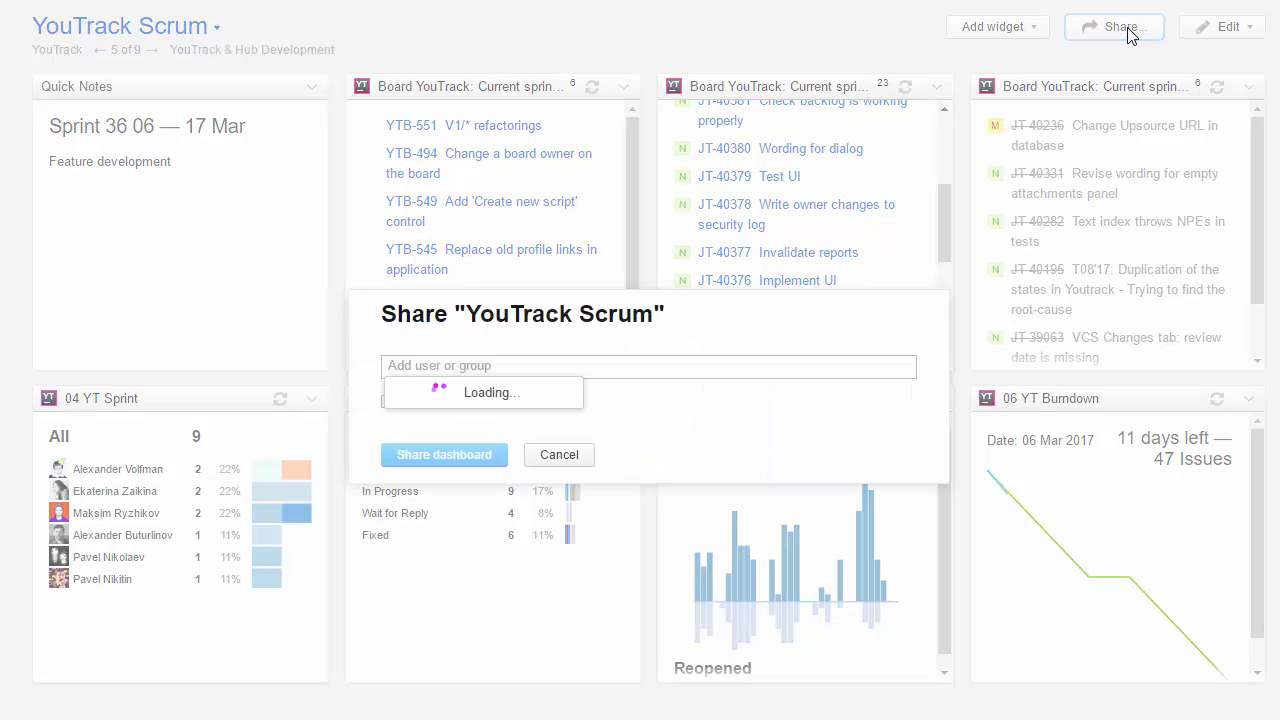
type("you")
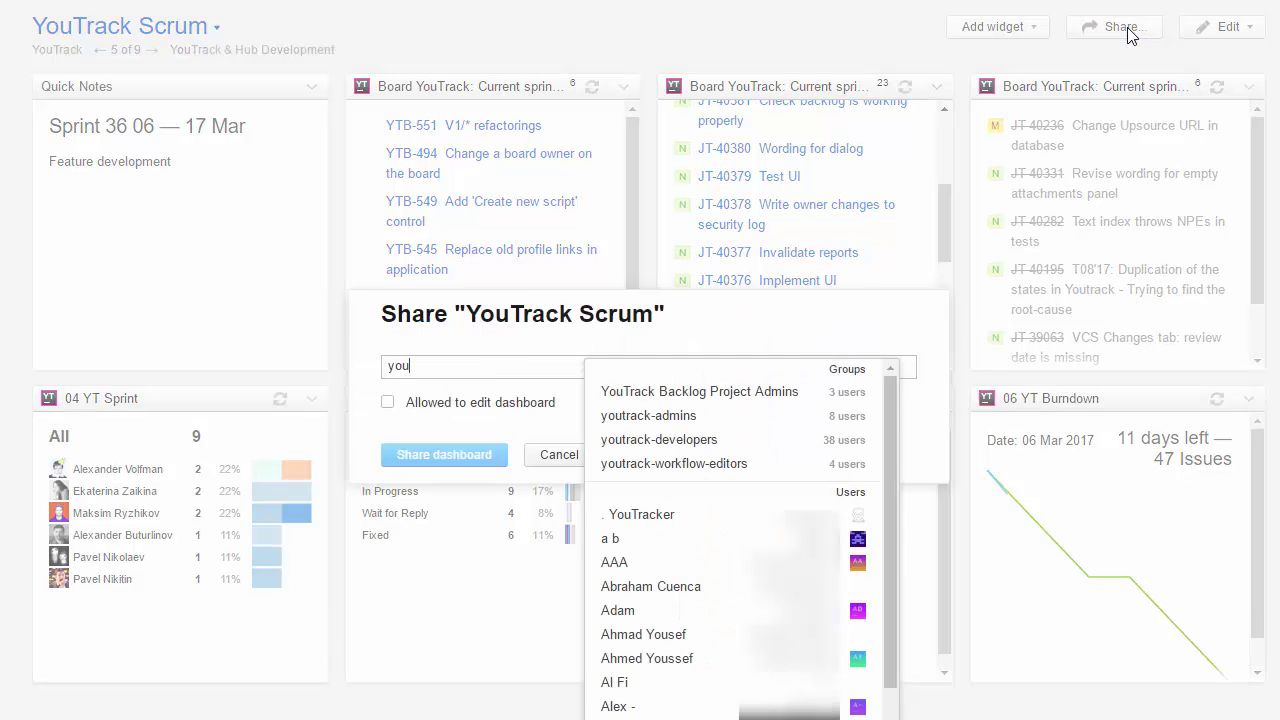
left_click(700, 440)
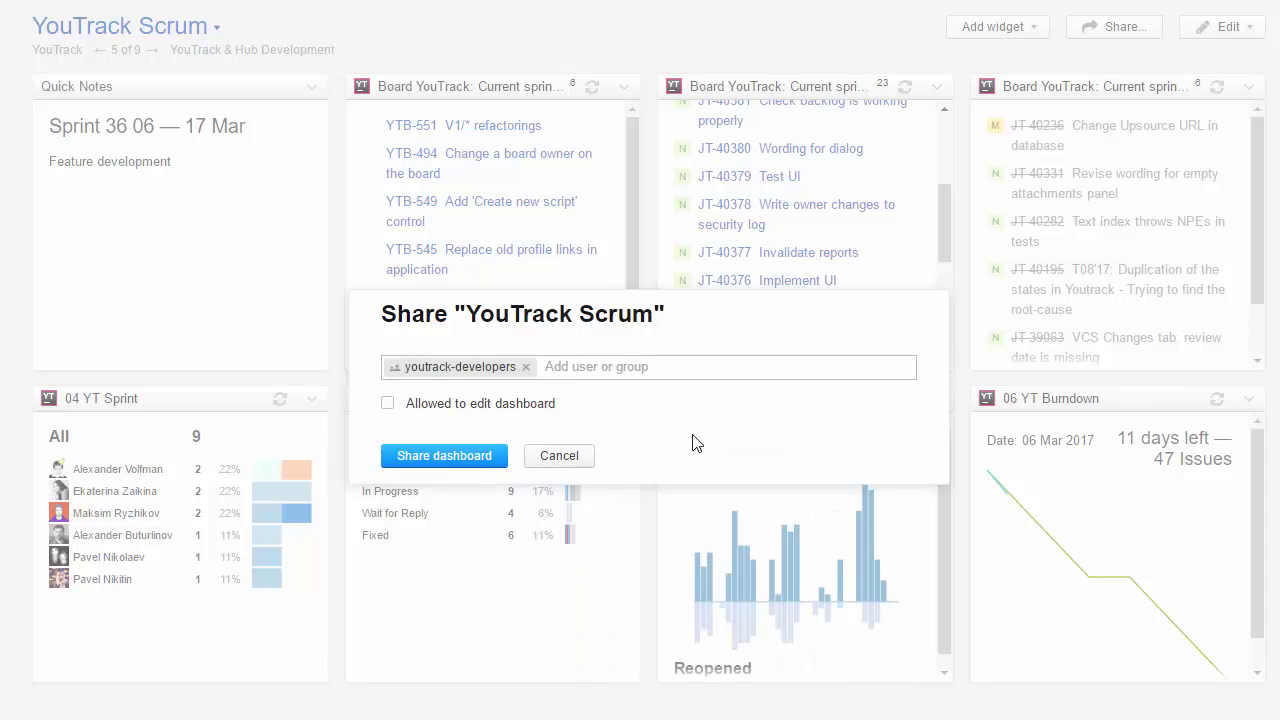
type("ekater")
left_click(822, 668)
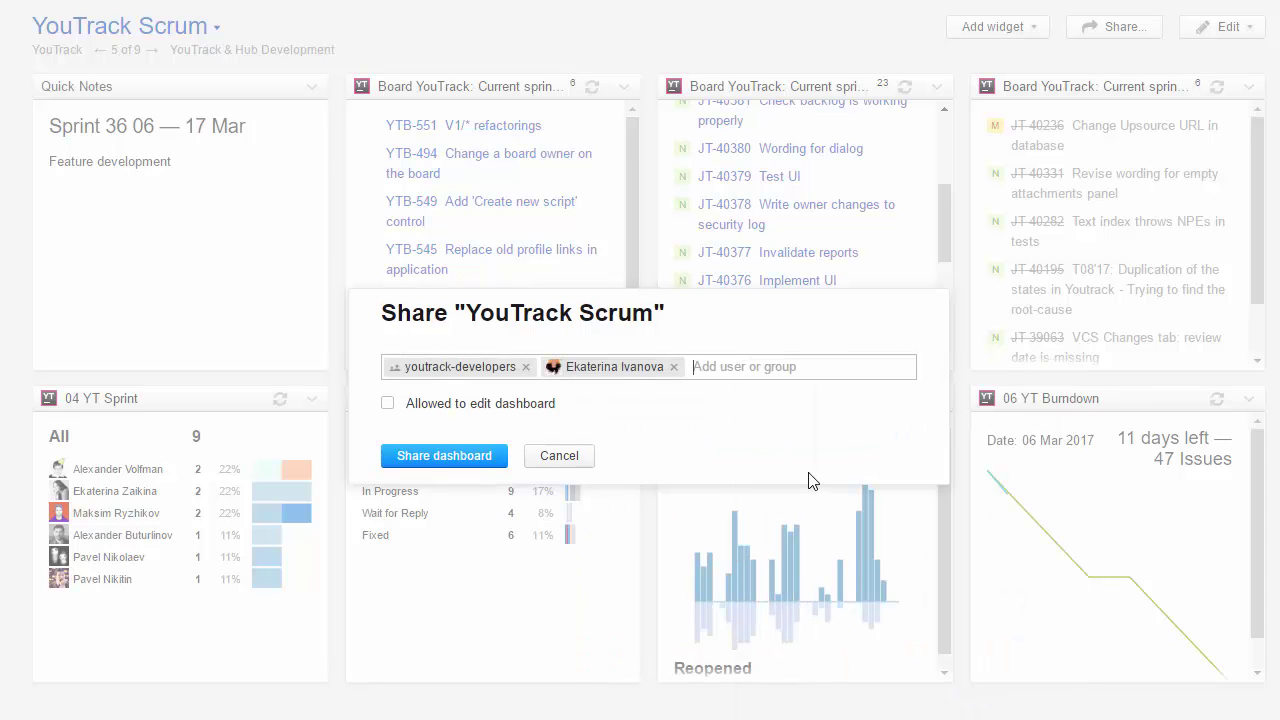
left_click(428, 460)
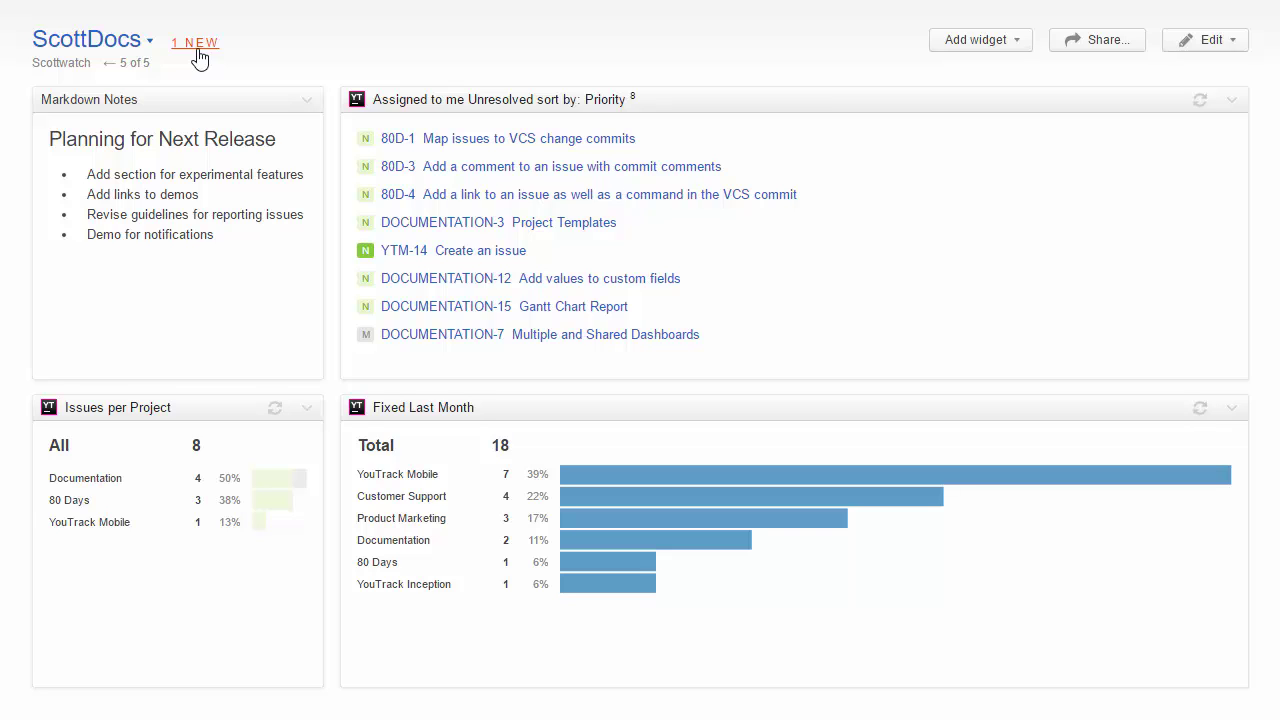
Step: Open the newly shared Marketing Activity dashboard and dismiss its new-dashboard notice
left_click(196, 43)
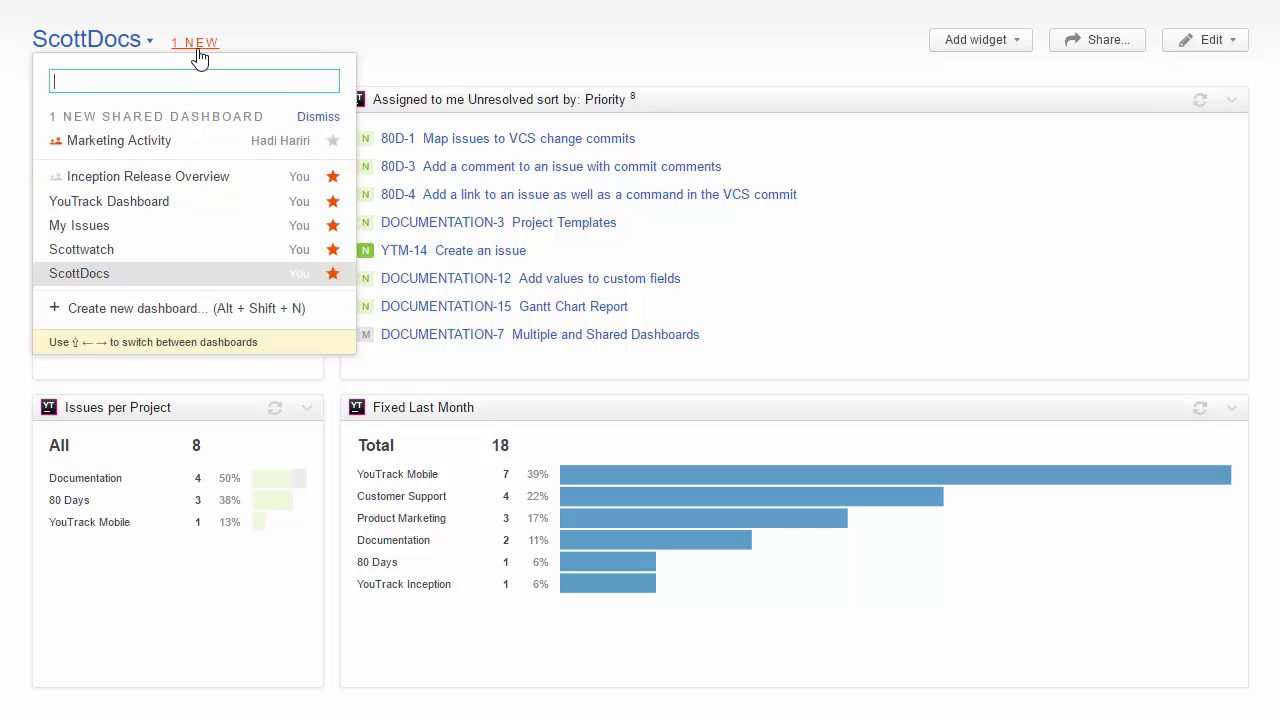
left_click(172, 146)
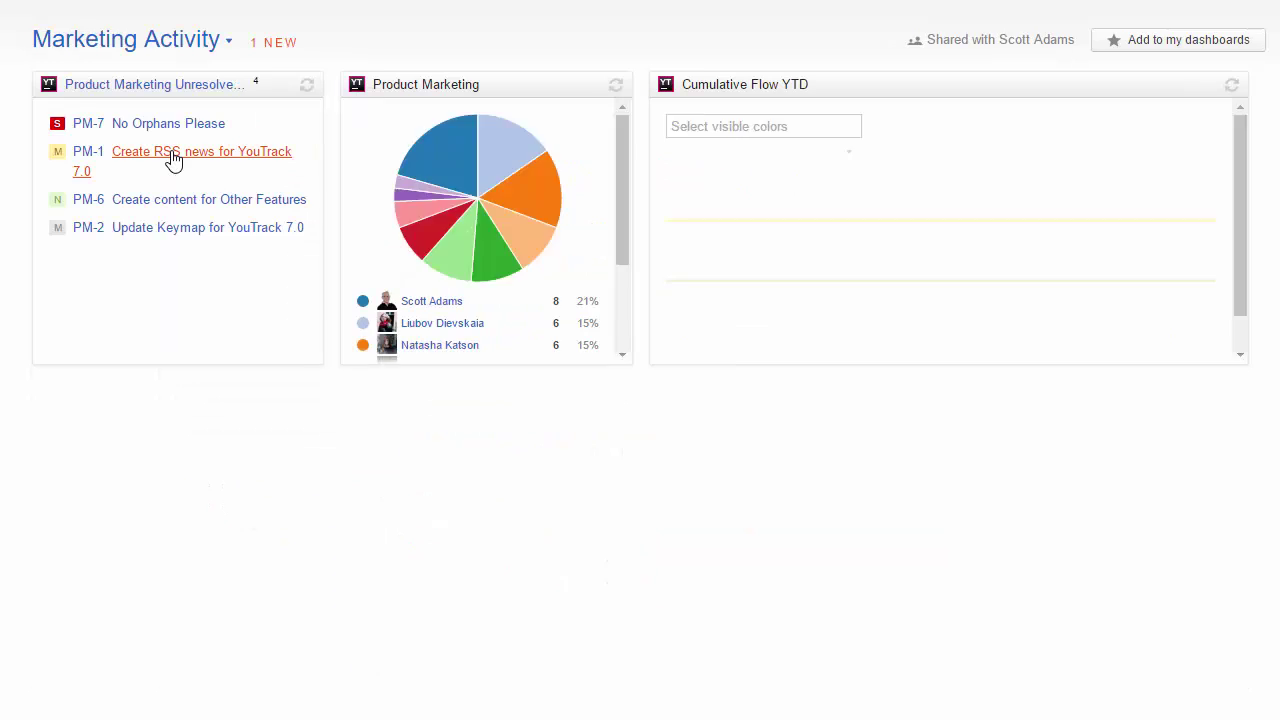
mouse_move(172, 157)
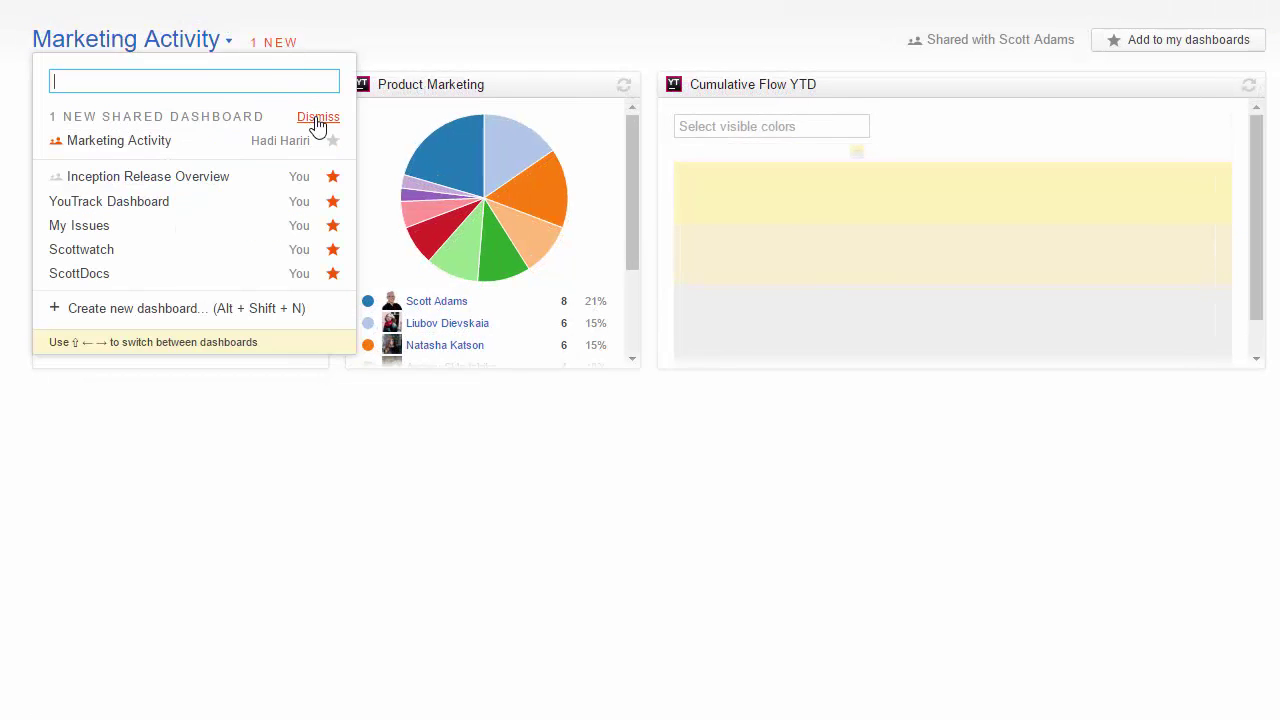
left_click(318, 120)
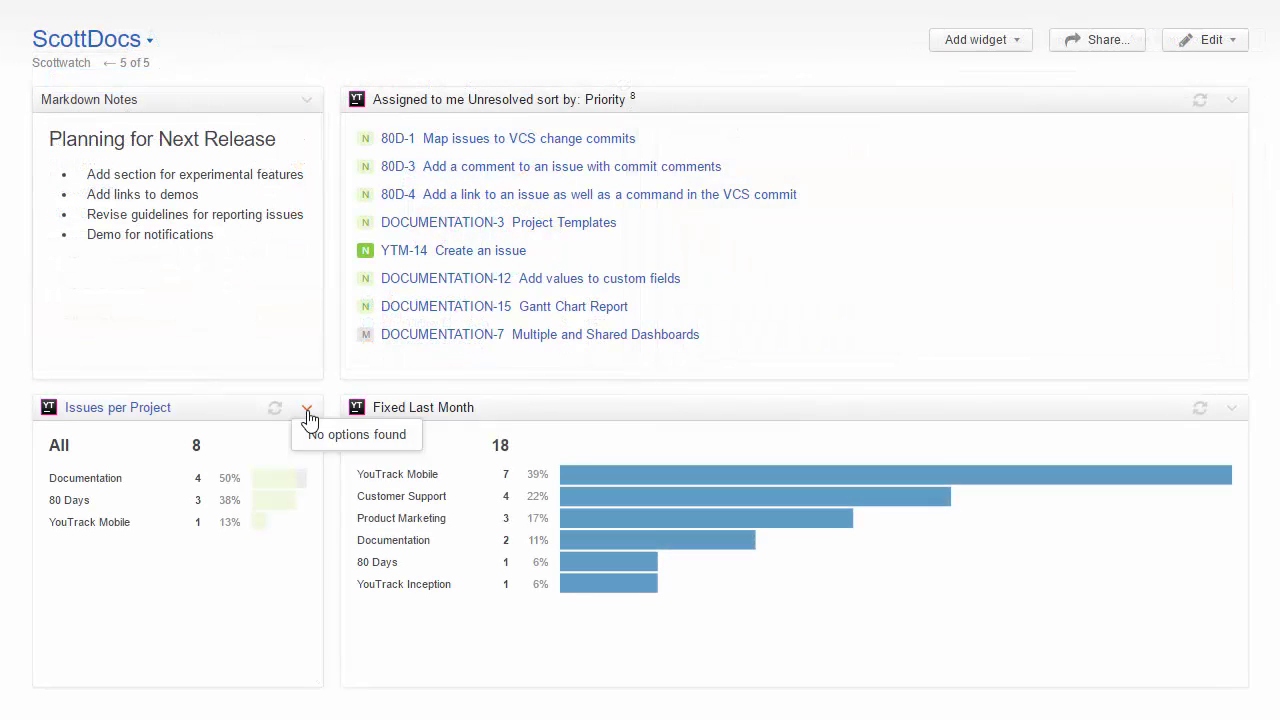
Step: Add the Issues per Project widget to My Issues by loading its share link
left_click(308, 411)
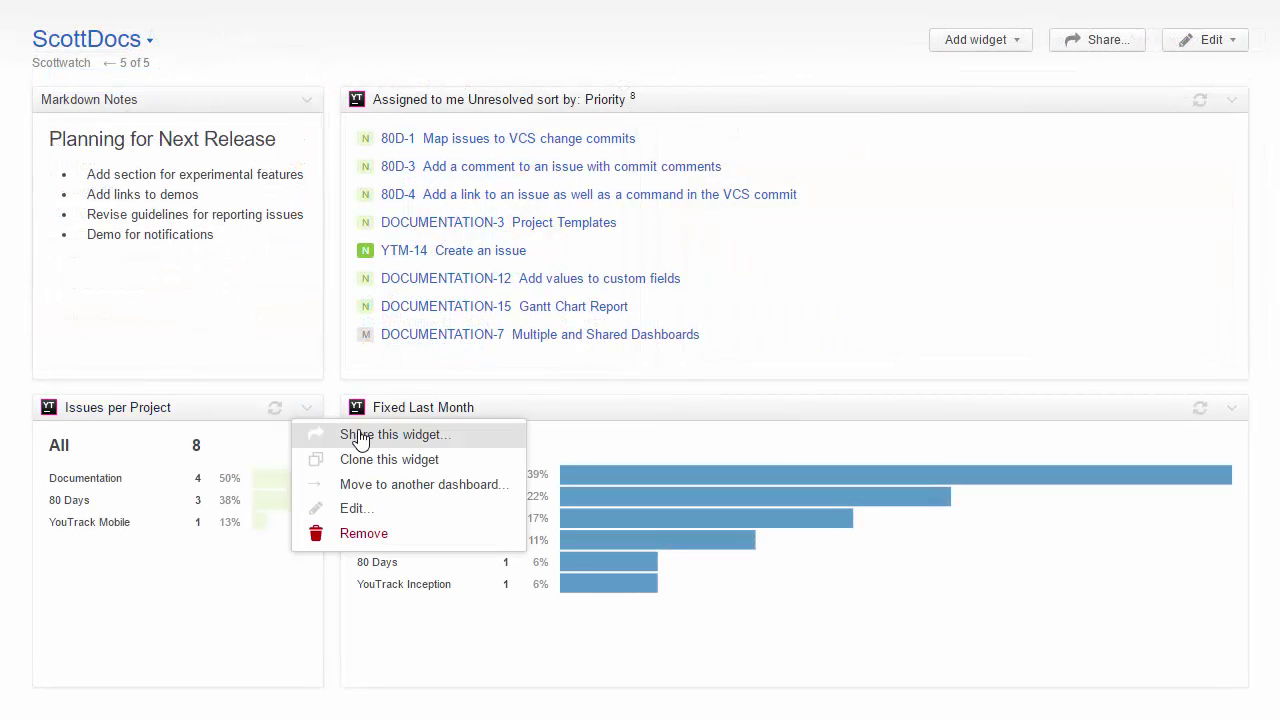
left_click(481, 443)
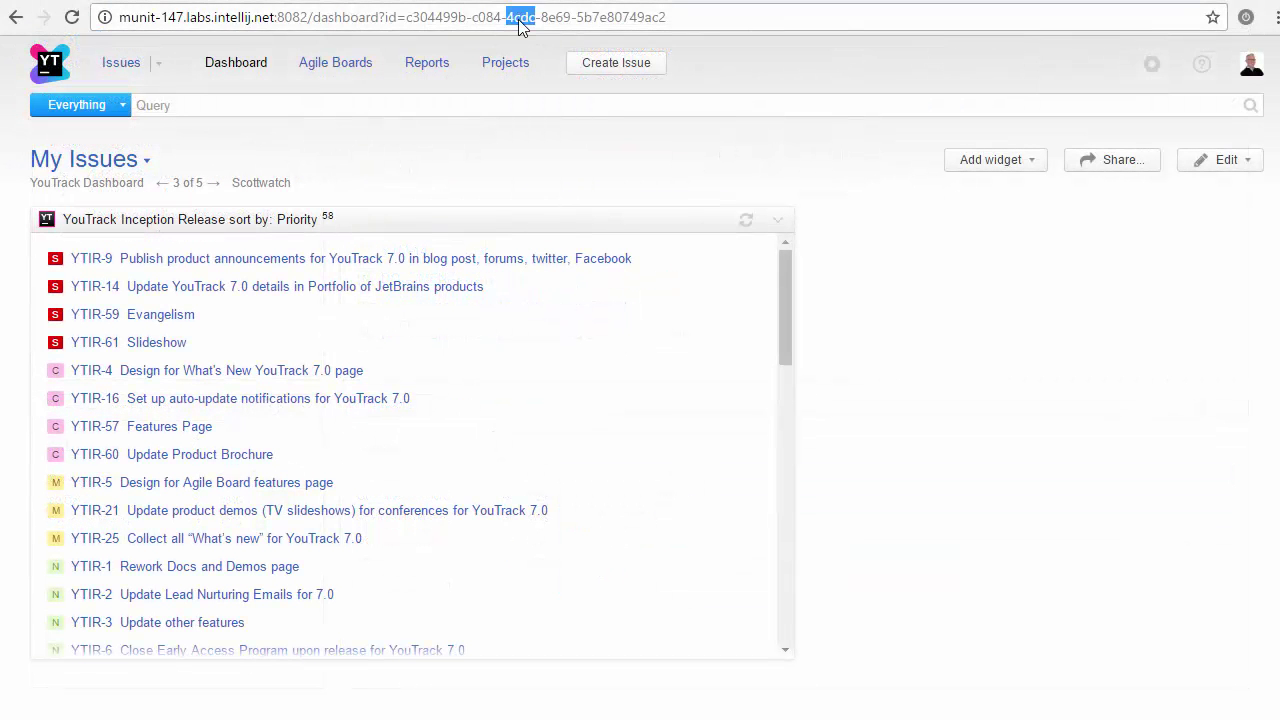
left_click(519, 20)
key("ctrl+v")
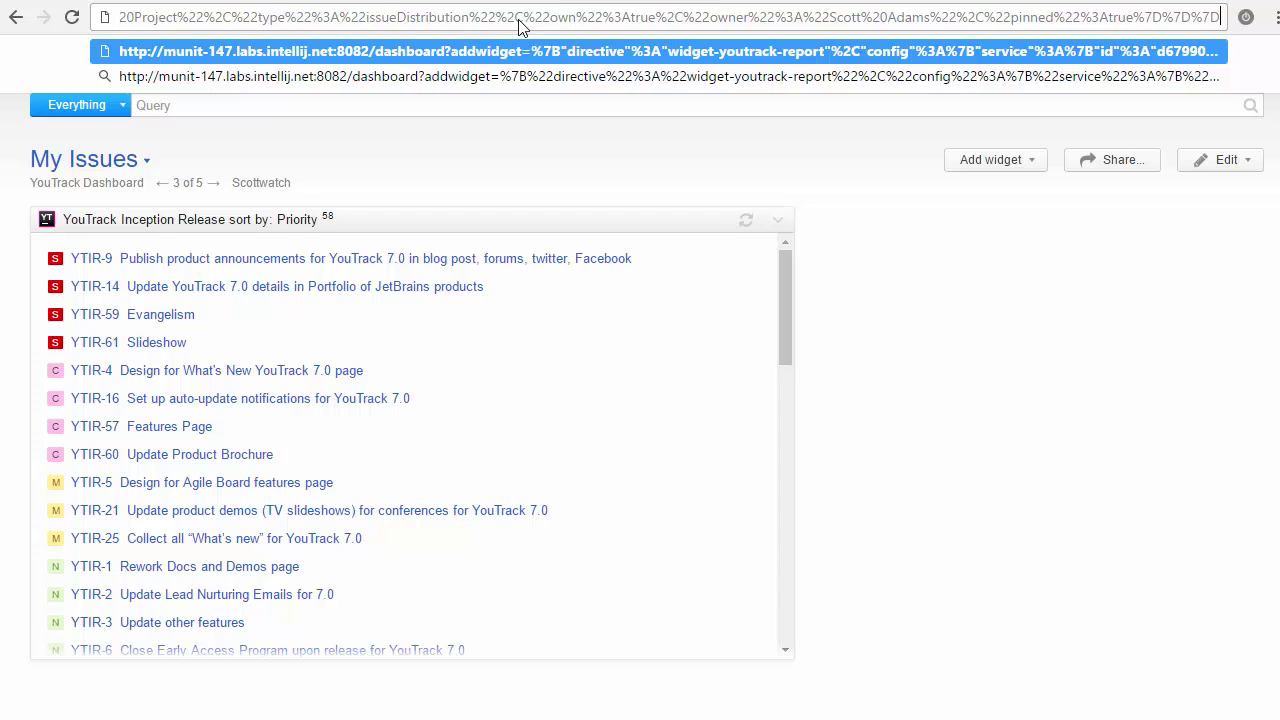
key("Return")
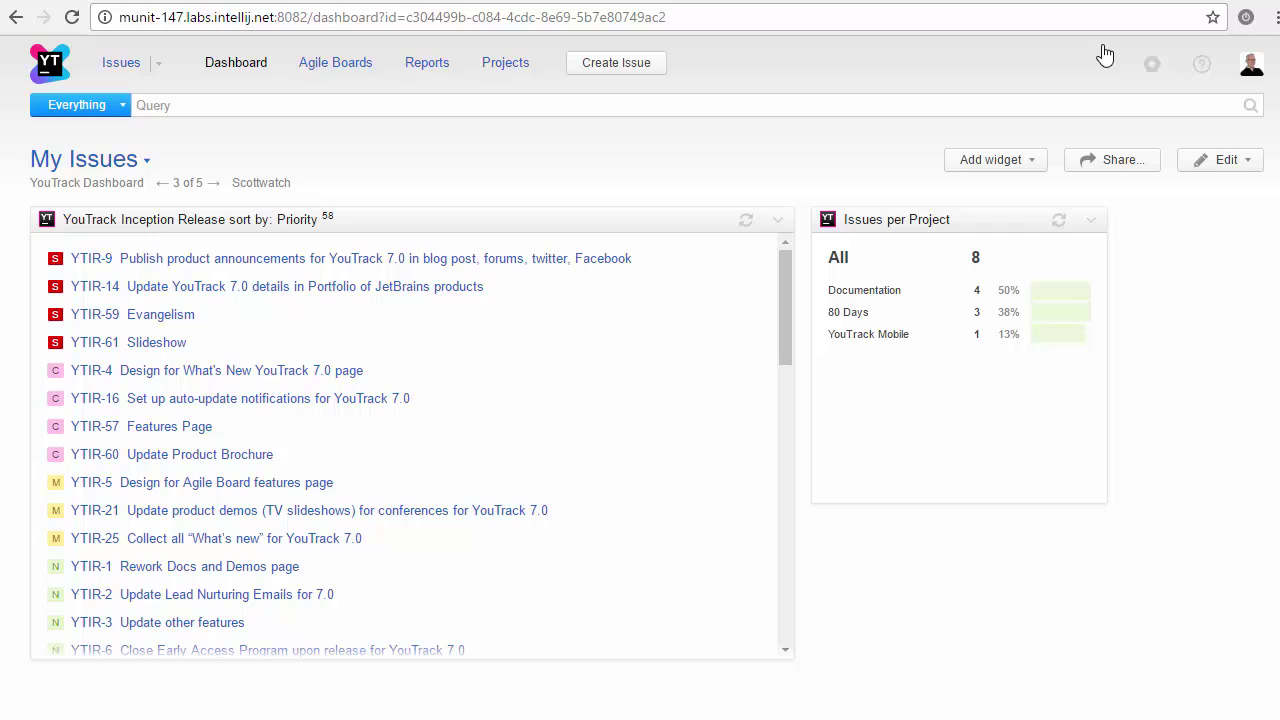
Step: Clone the Inception Release widget and move the widget to the ScottDocs dashboard
left_click(778, 219)
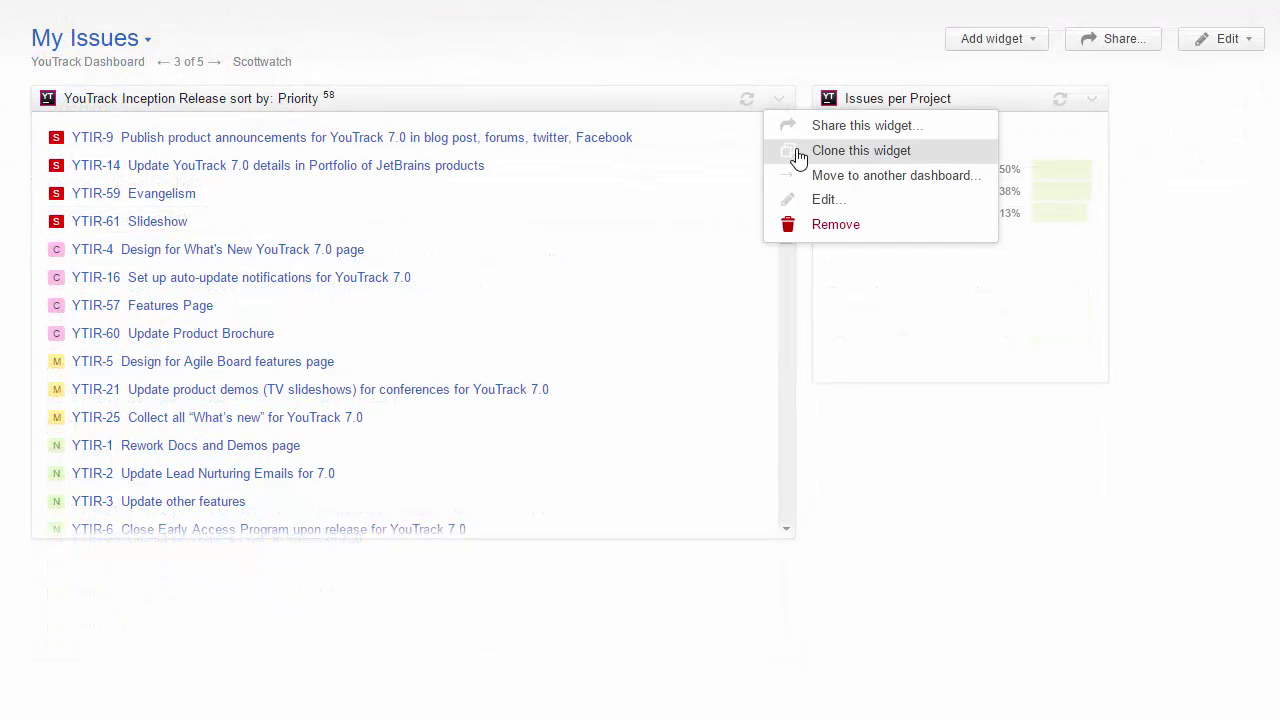
left_click(799, 152)
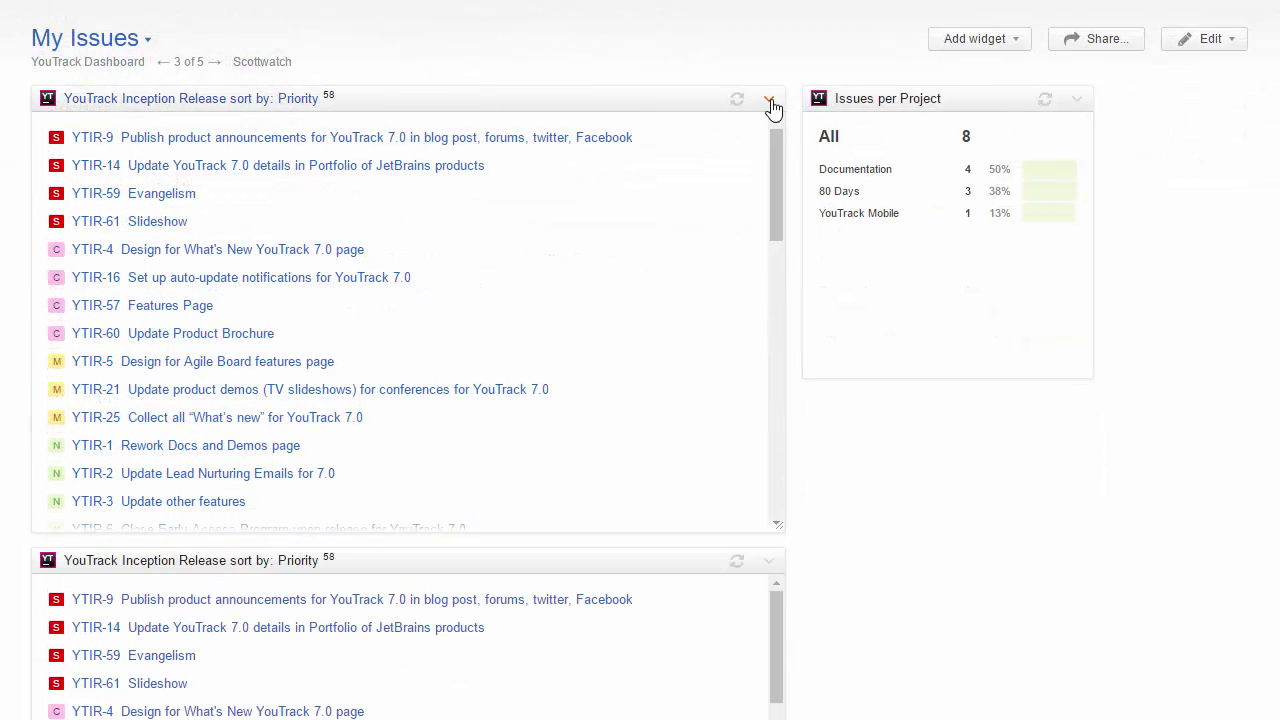
left_click(768, 99)
left_click(800, 150)
left_click(798, 97)
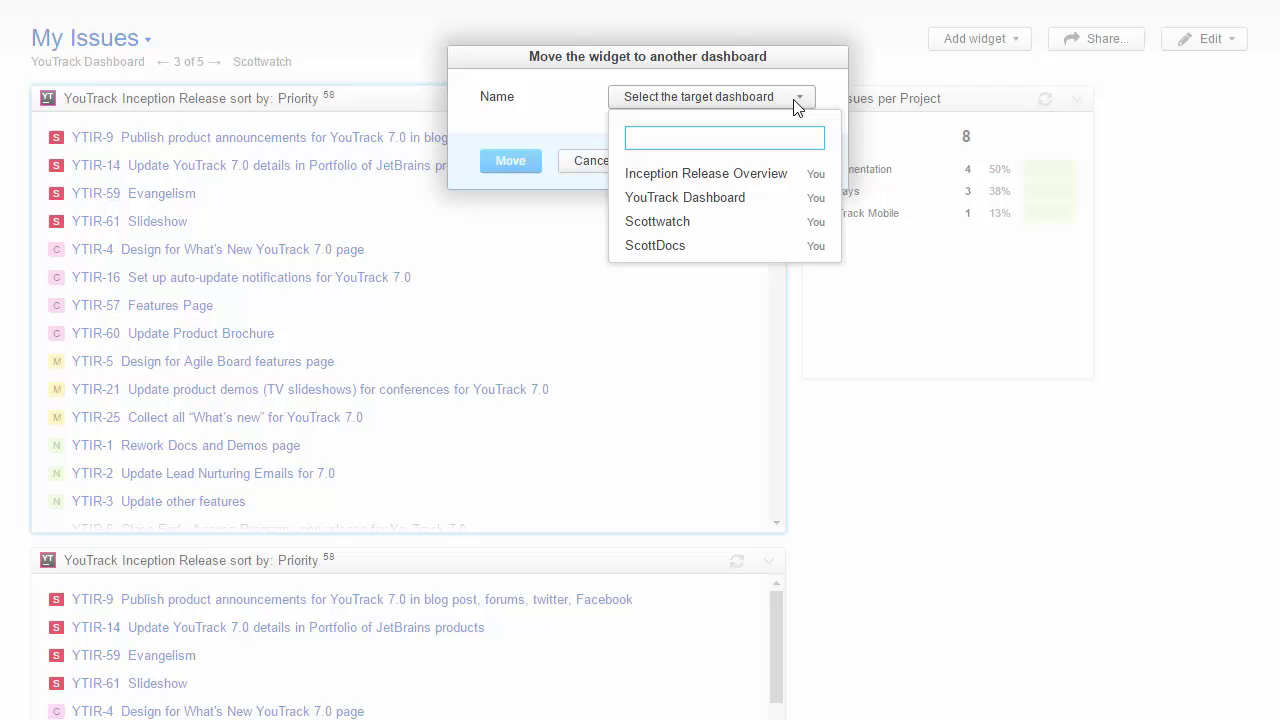
left_click(746, 250)
left_click(510, 161)
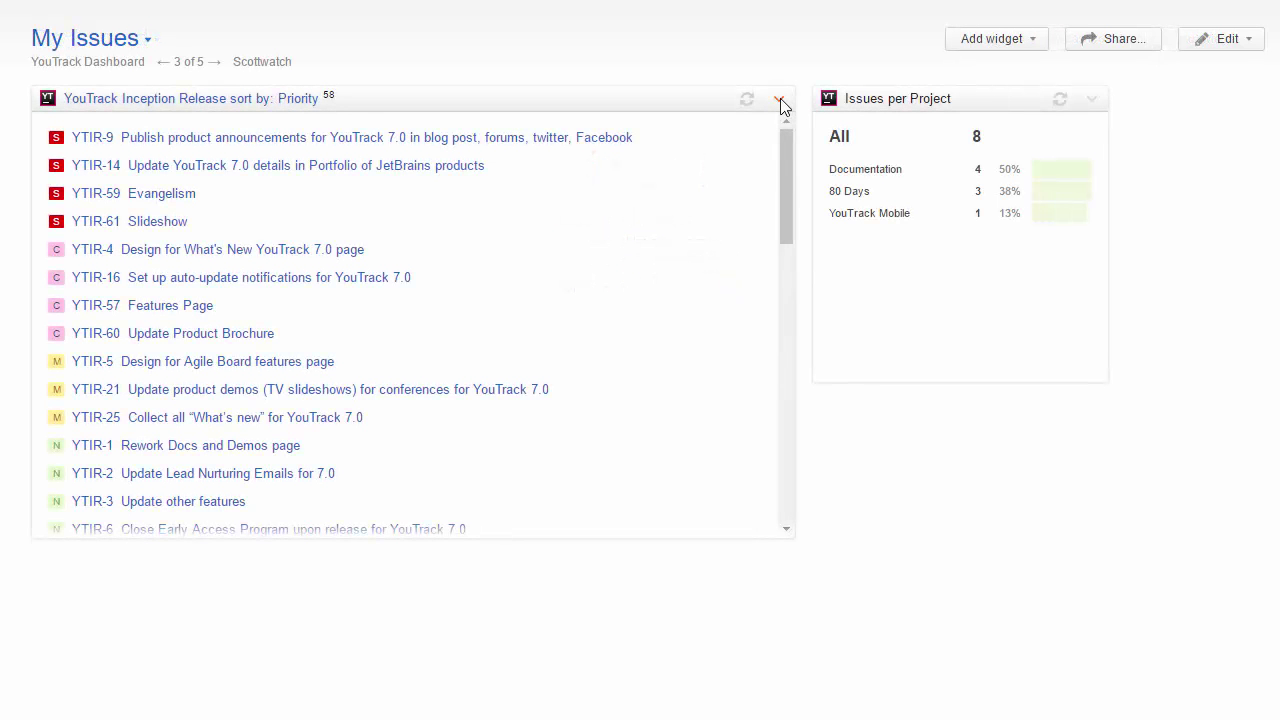
Step: Get a share link for the Inception Release widget
left_click(780, 100)
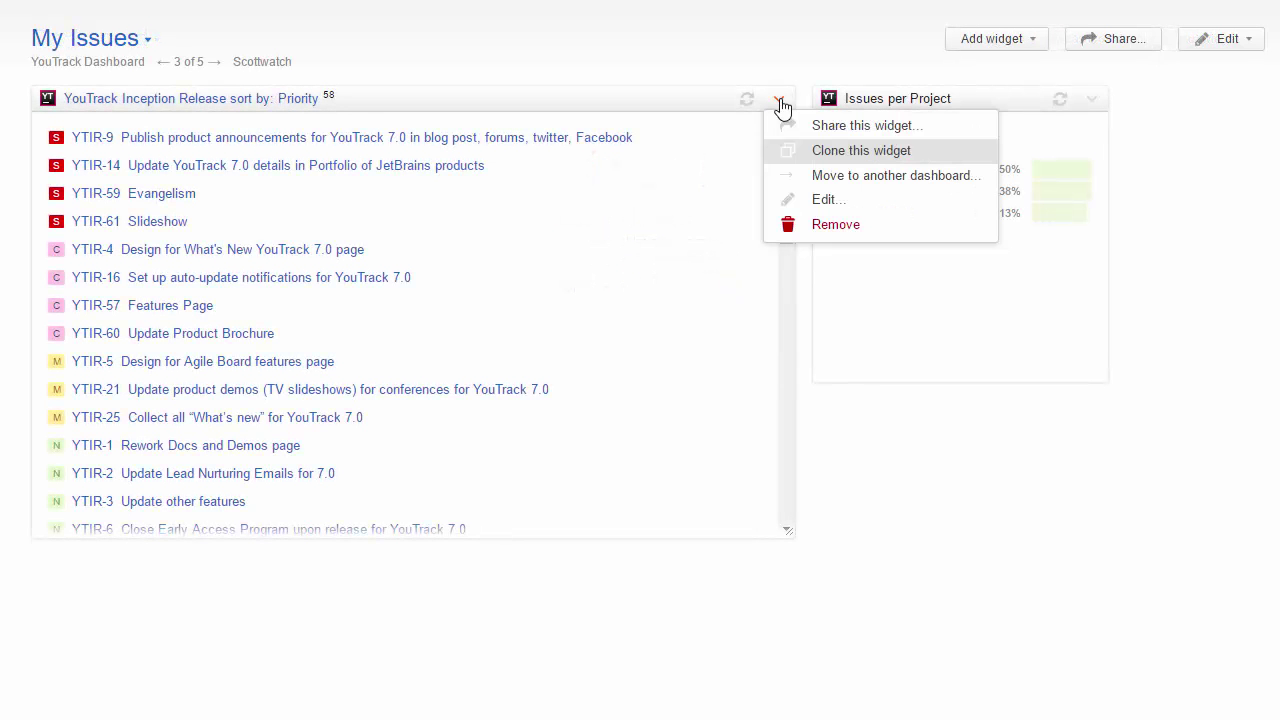
left_click(829, 126)
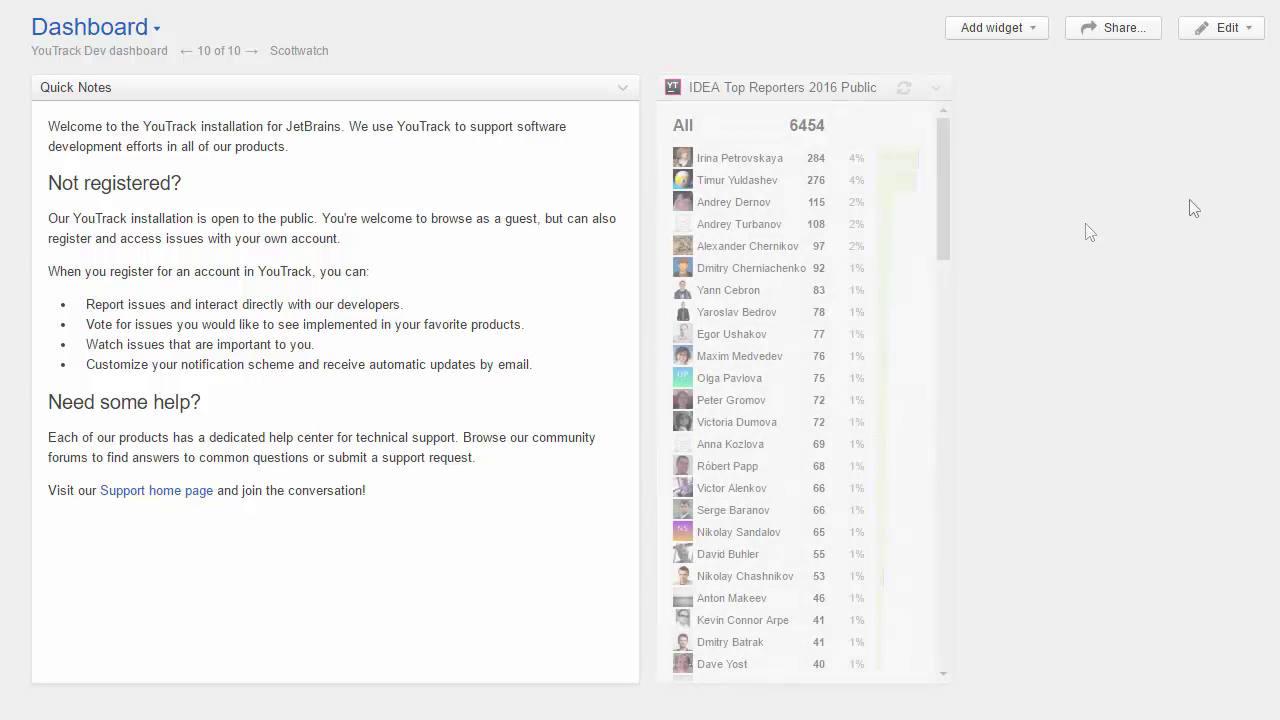
Step: Scroll down through the Top Reporters and Fix versions: 2017 widgets on the Dev dashboard
scroll(893, 233, "down", 5)
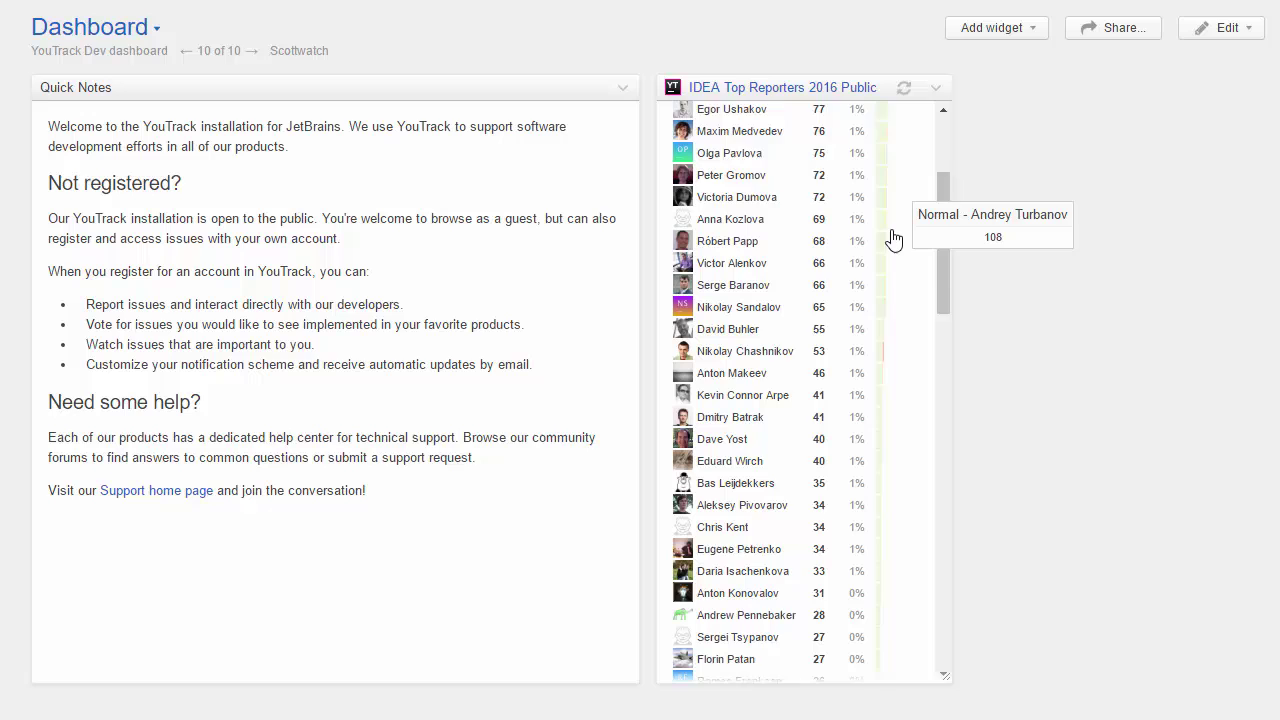
scroll(900, 270, "down", 5)
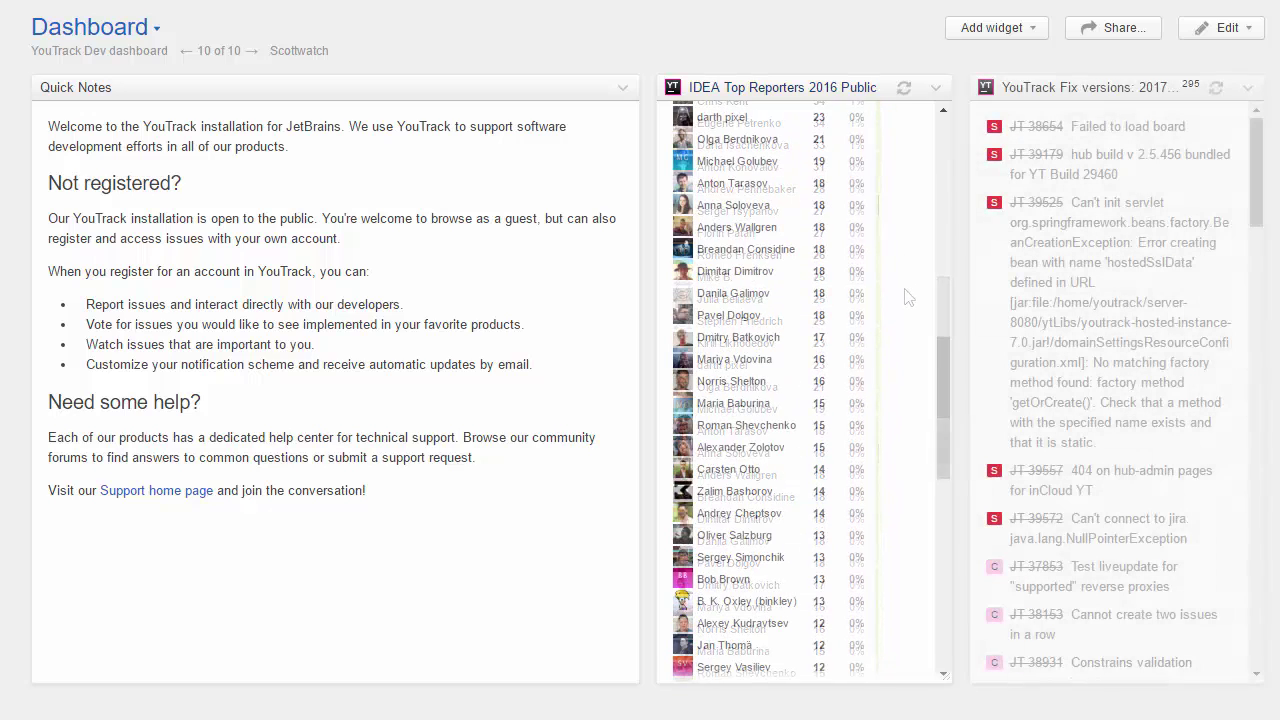
scroll(1212, 270, "down", 10)
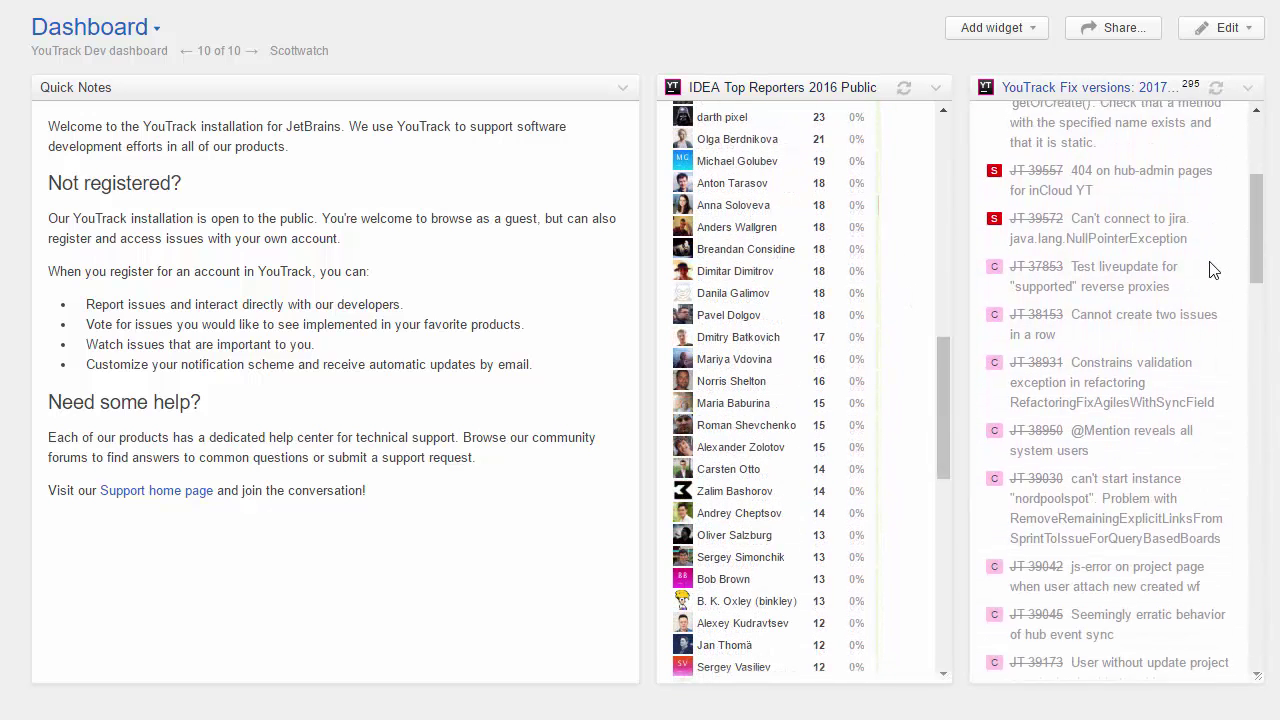
scroll(1212, 270, "down", 10)
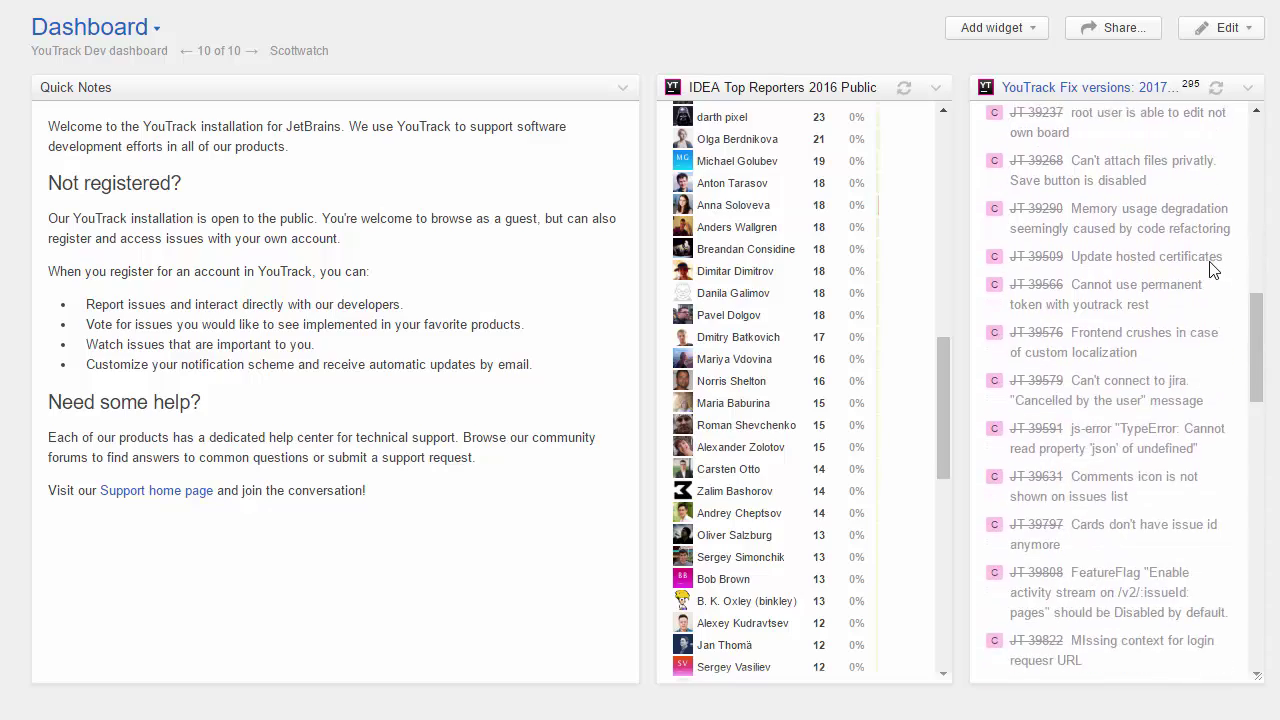